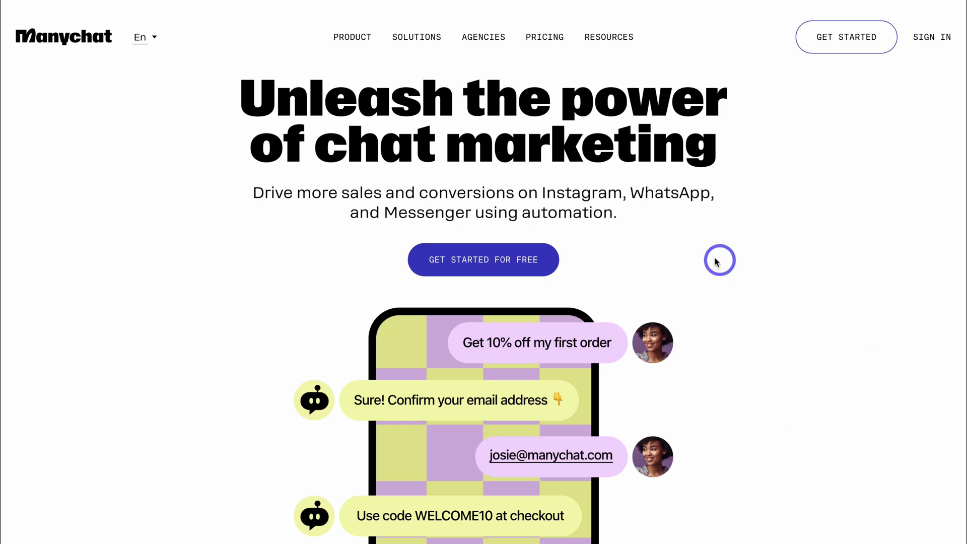
Start the free Manychat sign-up to reach the 'Where would you like to start?' channel picker.
click(471, 265)
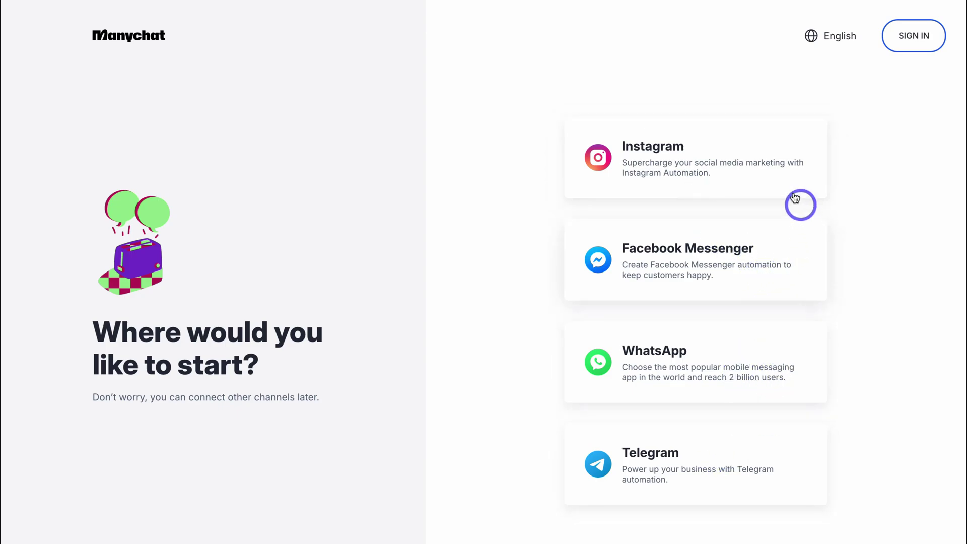
Choose Instagram, sign up with Facebook, and approve Manychat's requested access.
click(761, 177)
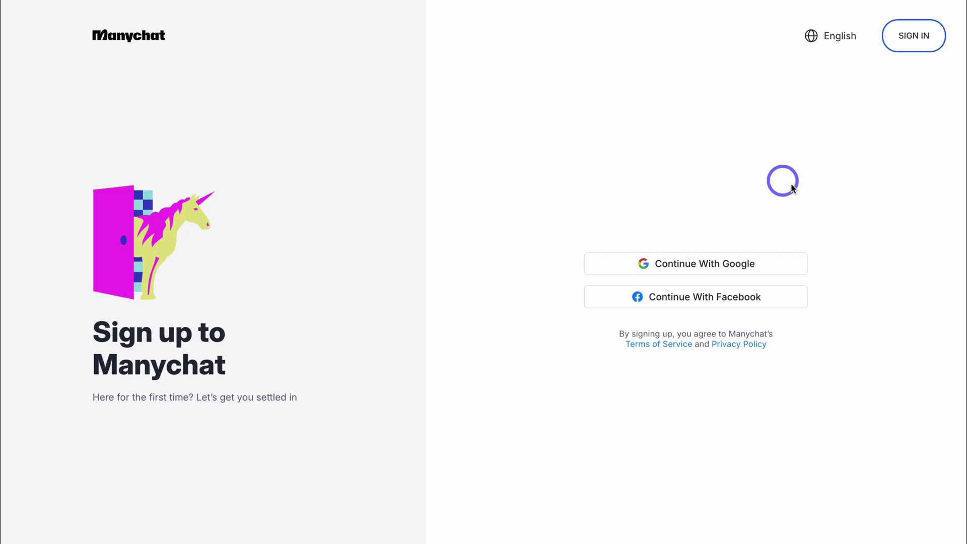
click(795, 305)
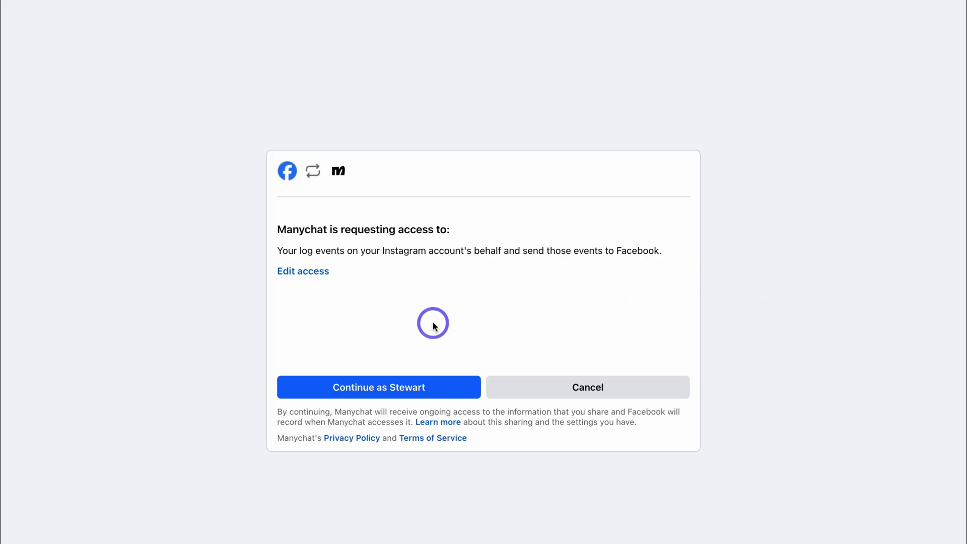
click(416, 387)
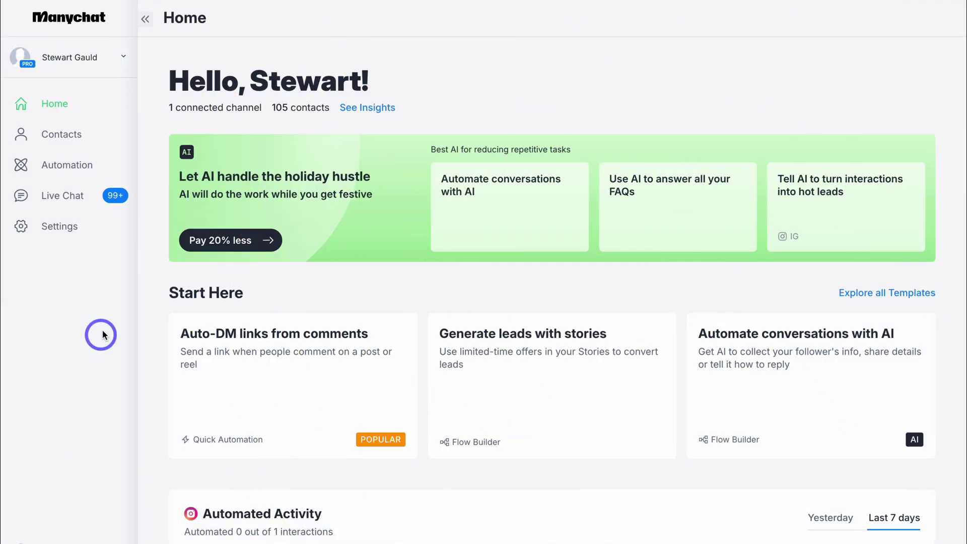
click(93, 228)
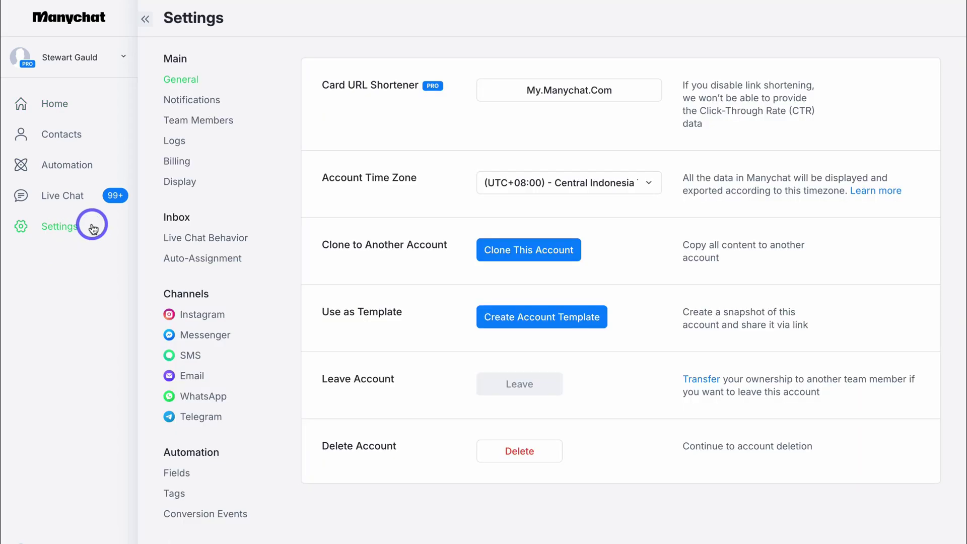
click(211, 319)
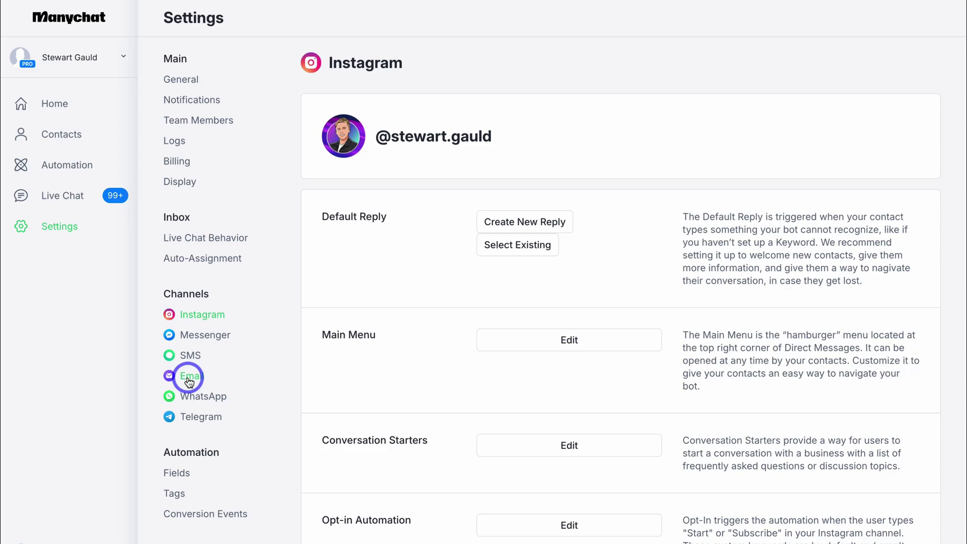
click(204, 336)
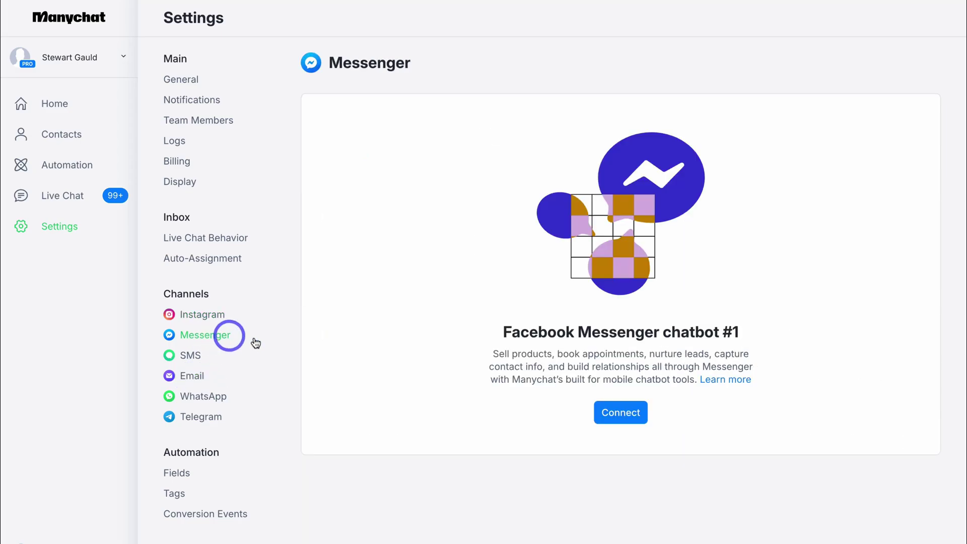
click(621, 413)
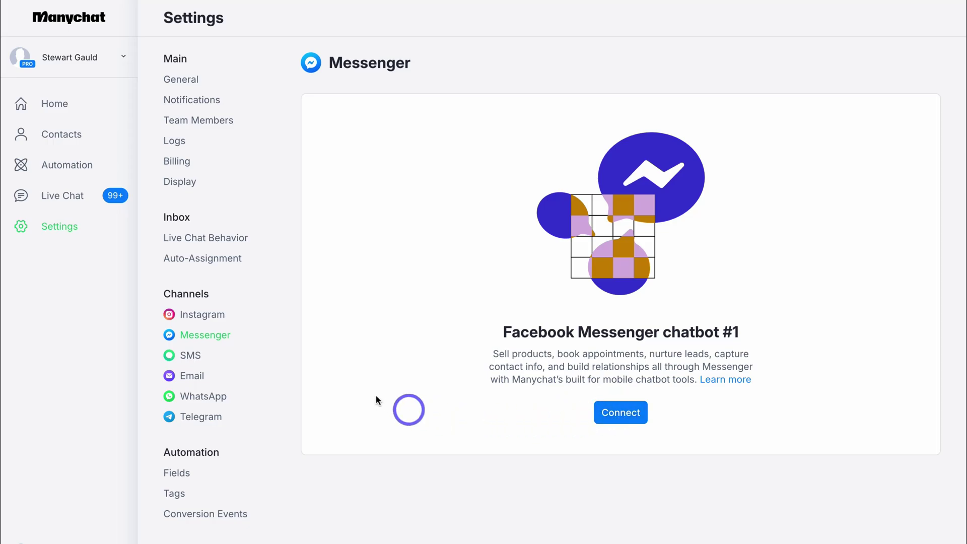
click(68, 106)
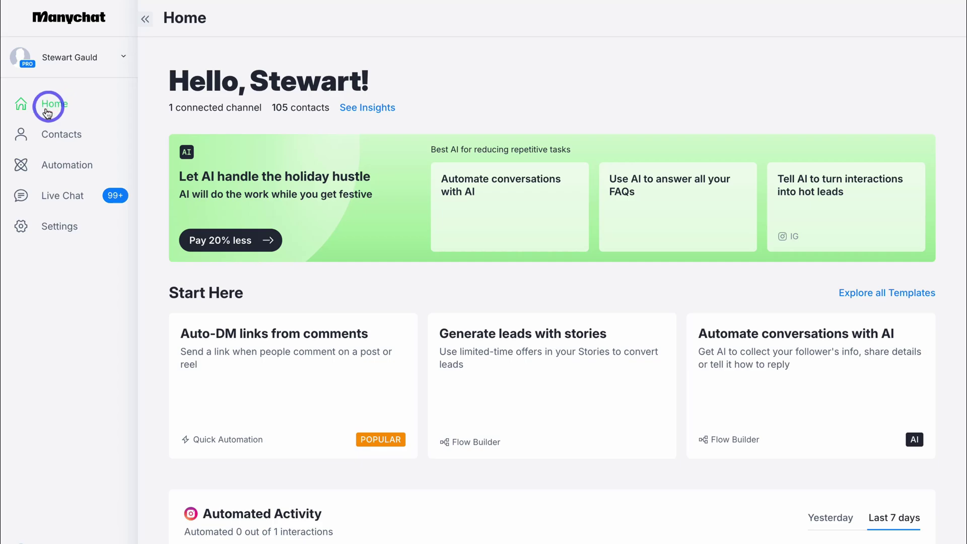
Browse Contacts and Automation, then open the Live Chat inbox of Instagram conversations.
click(92, 142)
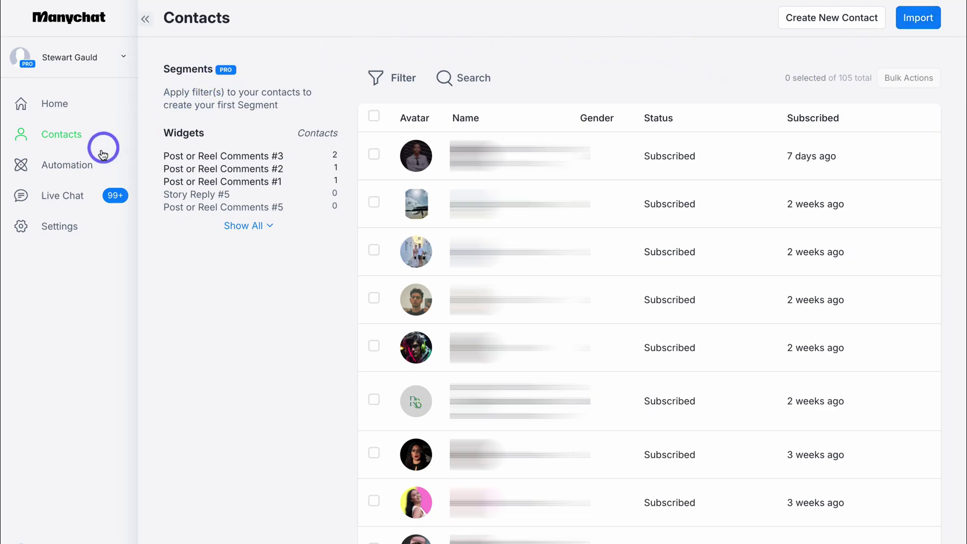
click(108, 168)
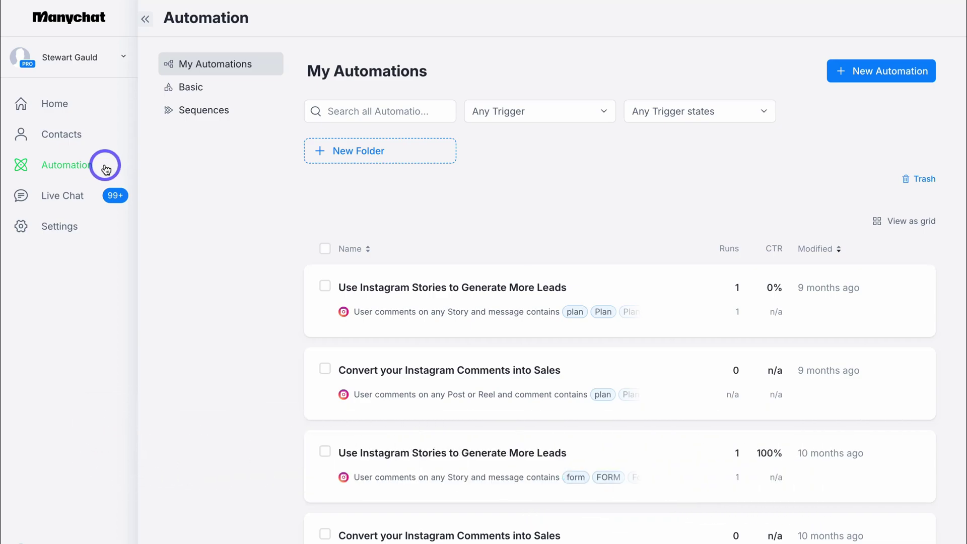
click(51, 200)
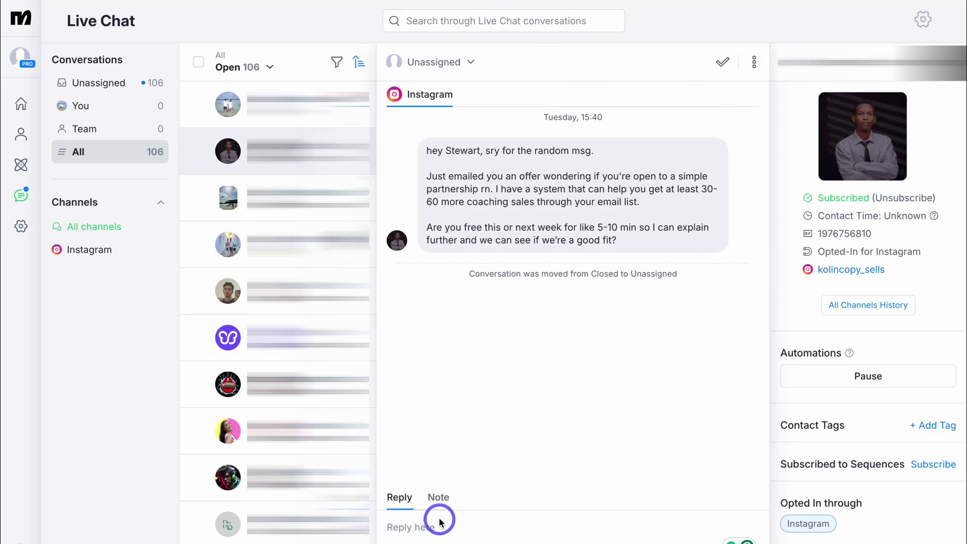
Switch the composer to Note mode, then return to the Automation list.
click(438, 497)
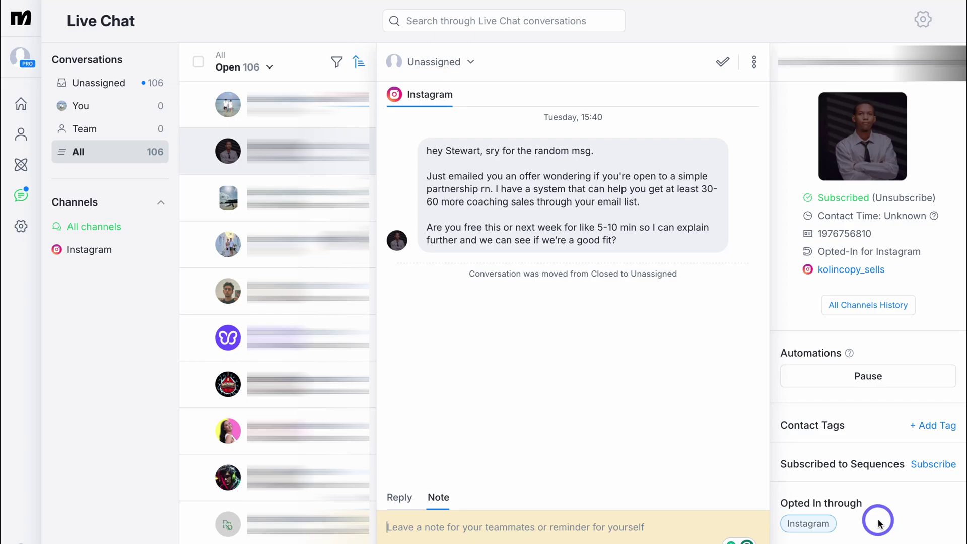
click(23, 165)
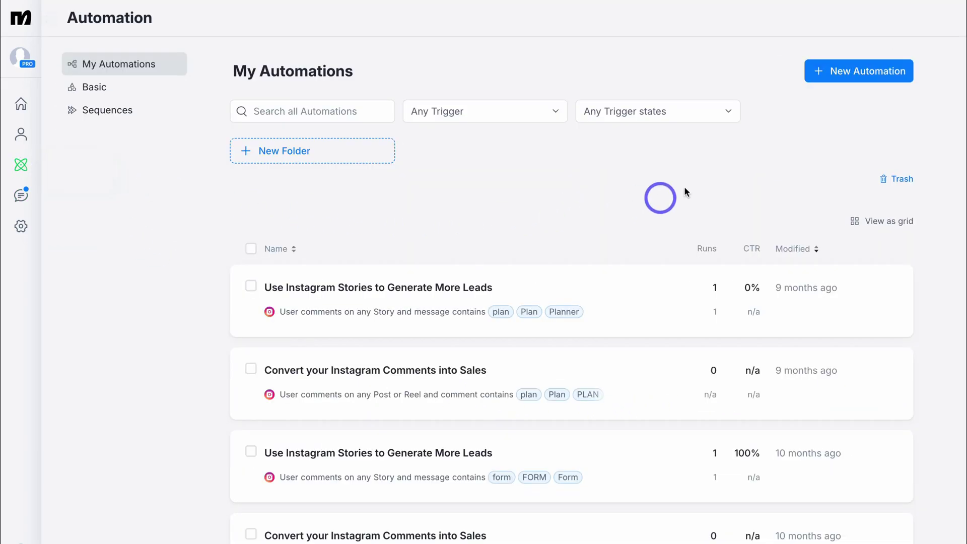
Start a new automation from the 'Auto-DM links from comments' template.
click(831, 74)
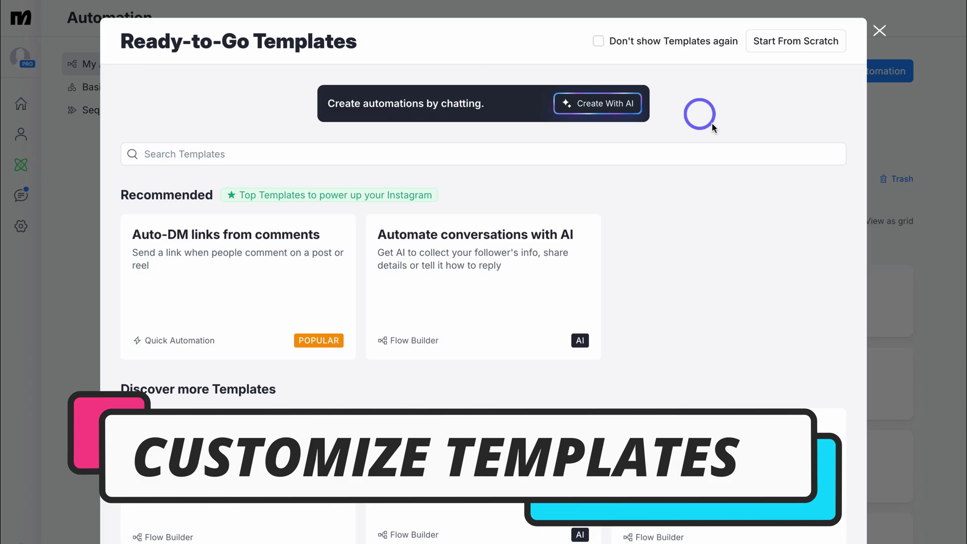
scroll(464, 280, down, 2)
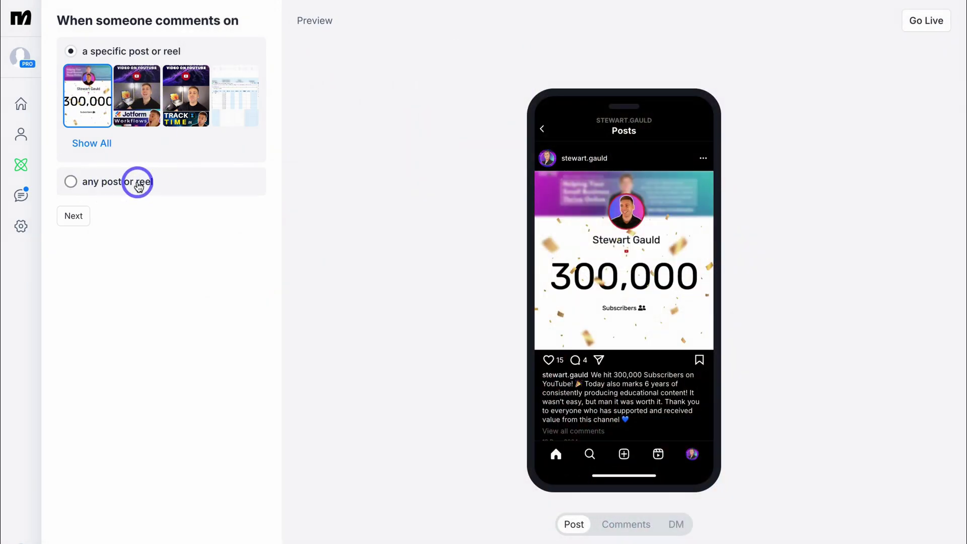
Trigger on the Jotform workflows post for comments containing 'workflow'.
click(133, 108)
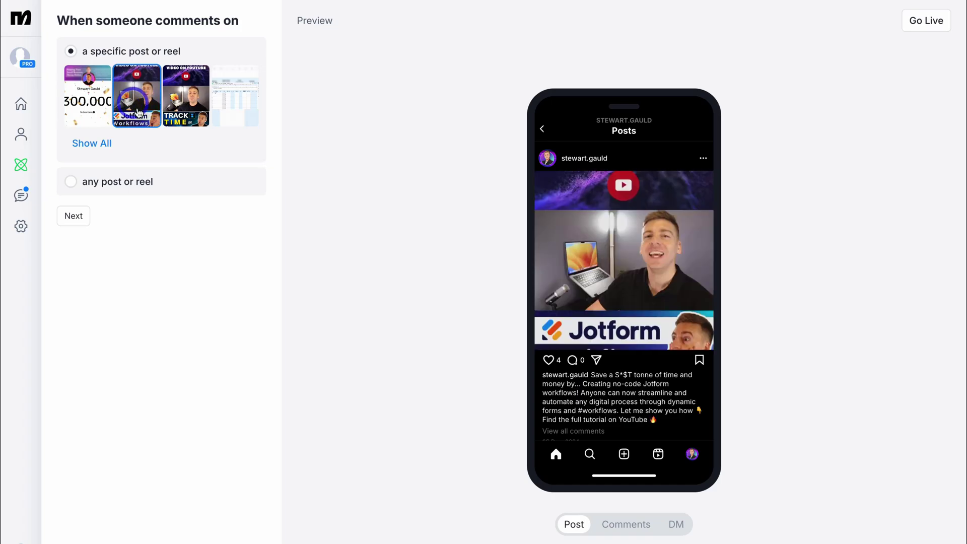
click(71, 215)
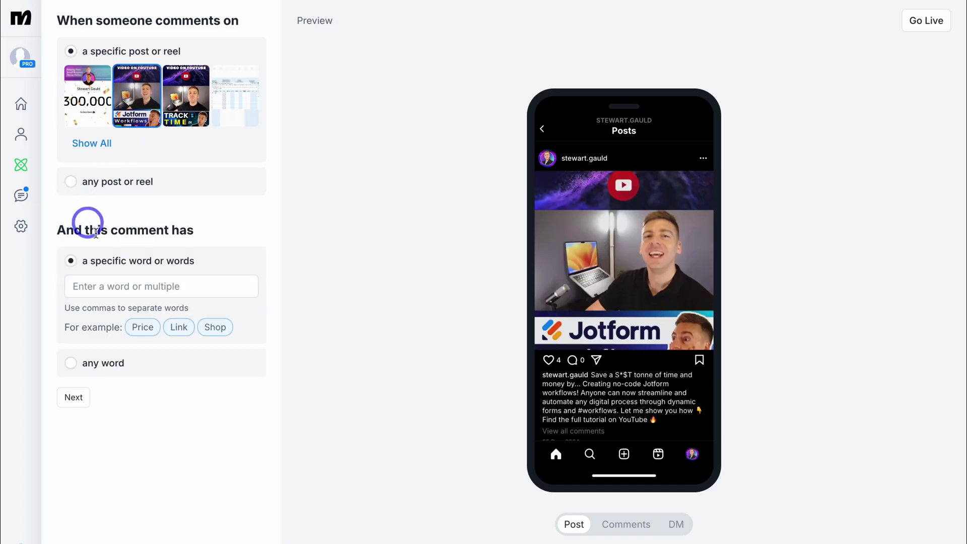
click(84, 291)
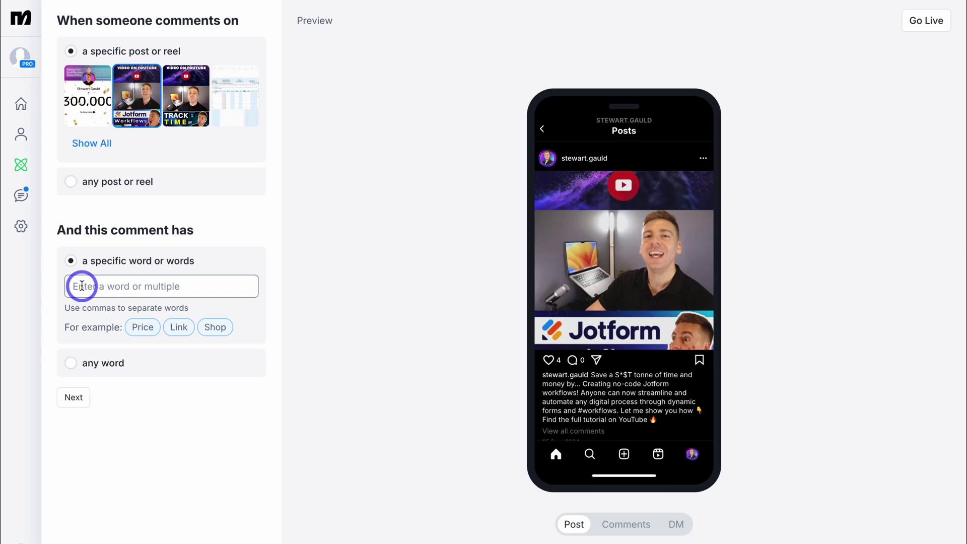
text(workflow)
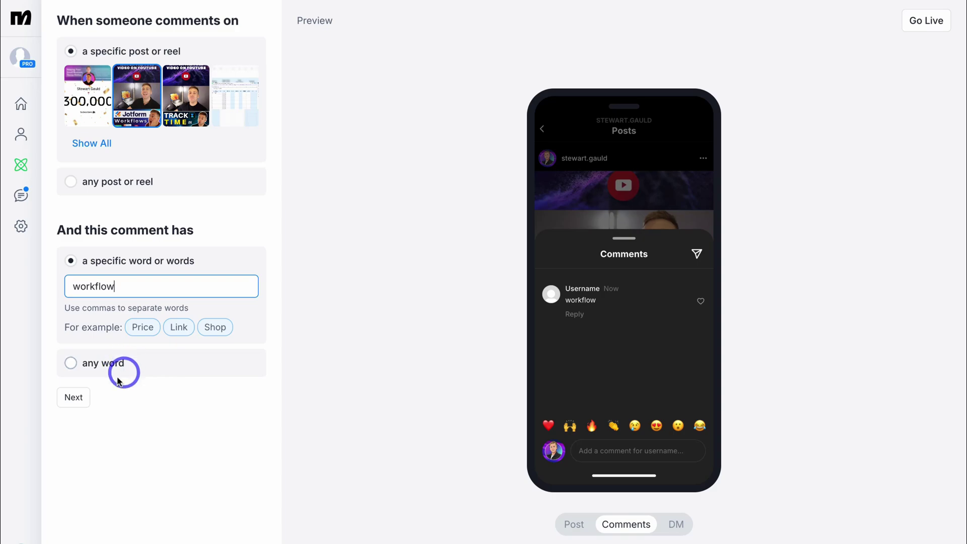
click(73, 397)
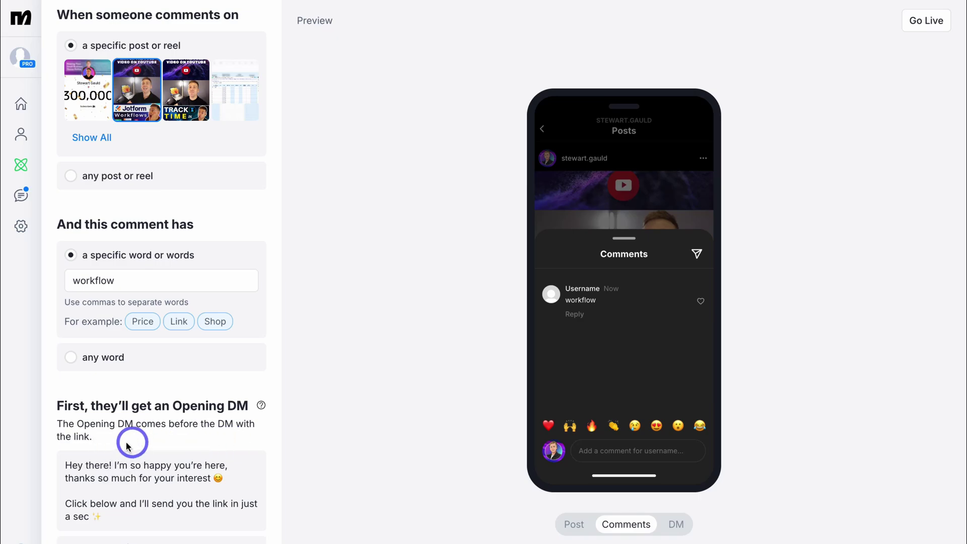
Write the opening DM and a link DM with the YouTube video URL, previewed as DM.
click(123, 514)
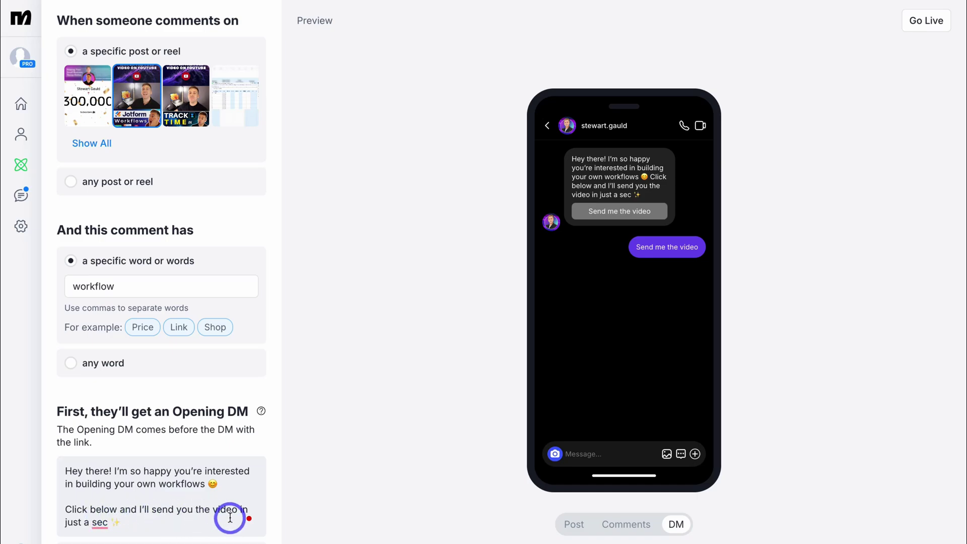
scroll(136, 522, down, 1)
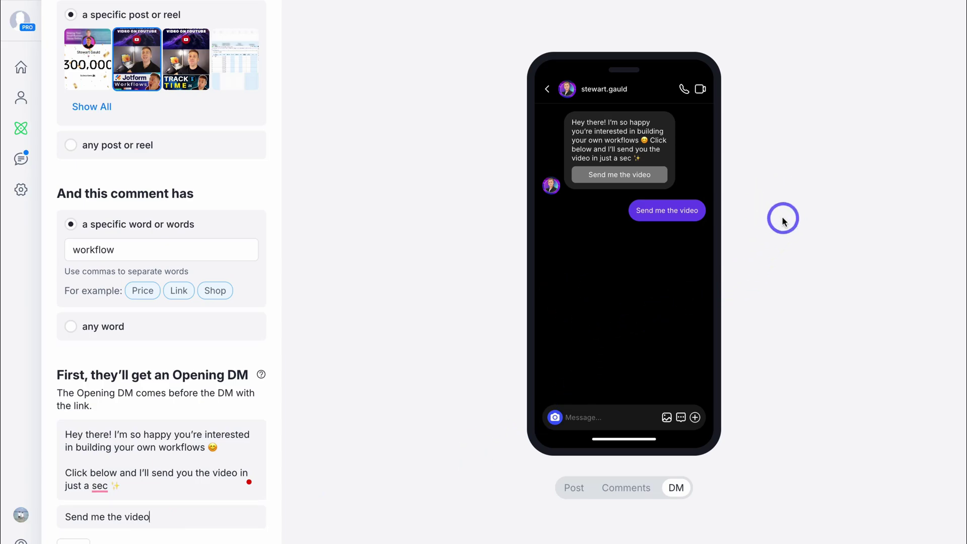
scroll(783, 221, up, 1)
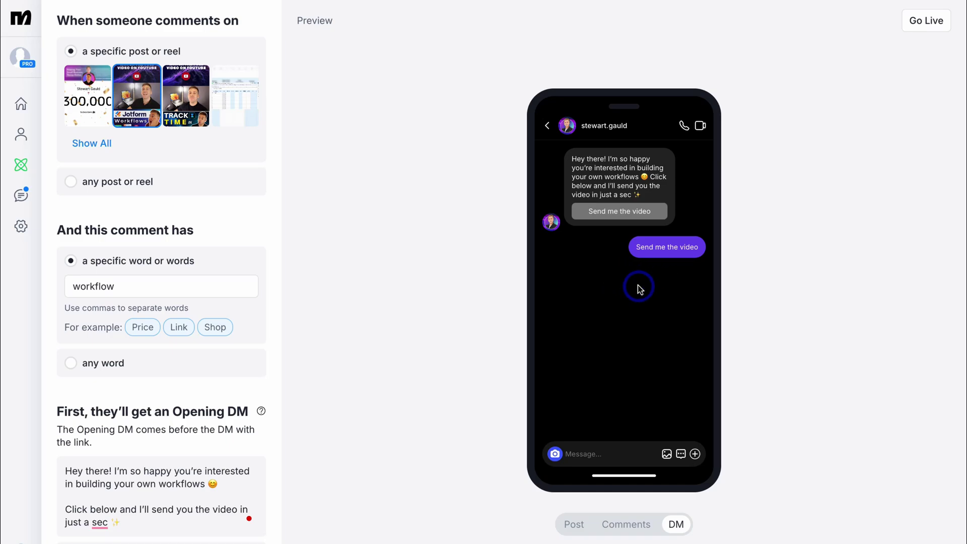
scroll(635, 289, down, 1)
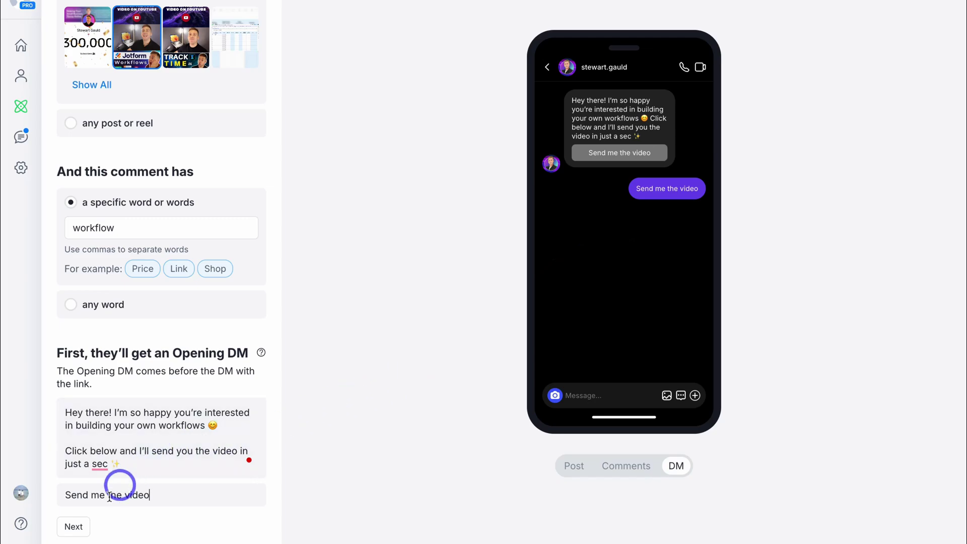
click(84, 529)
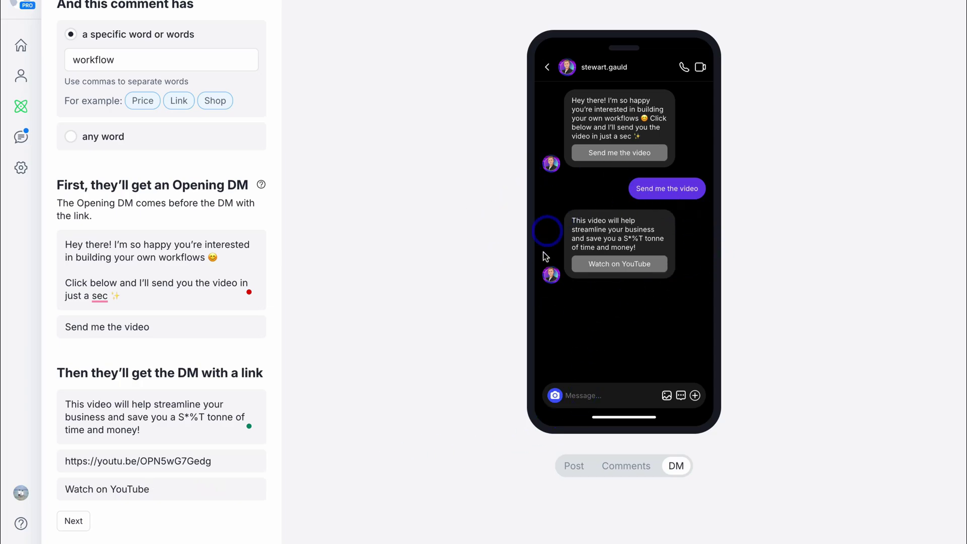
click(73, 521)
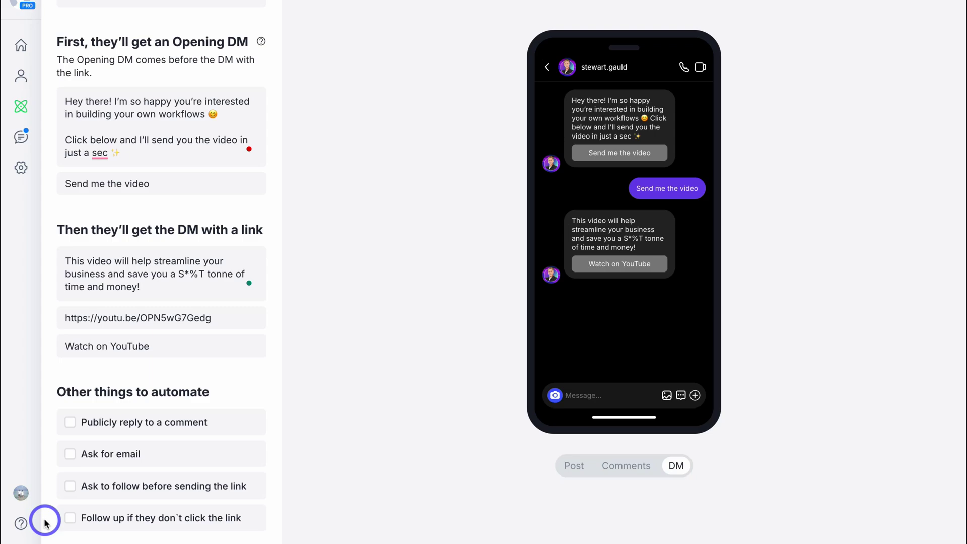
Enable 'Ask for email' with the default email request message.
click(69, 454)
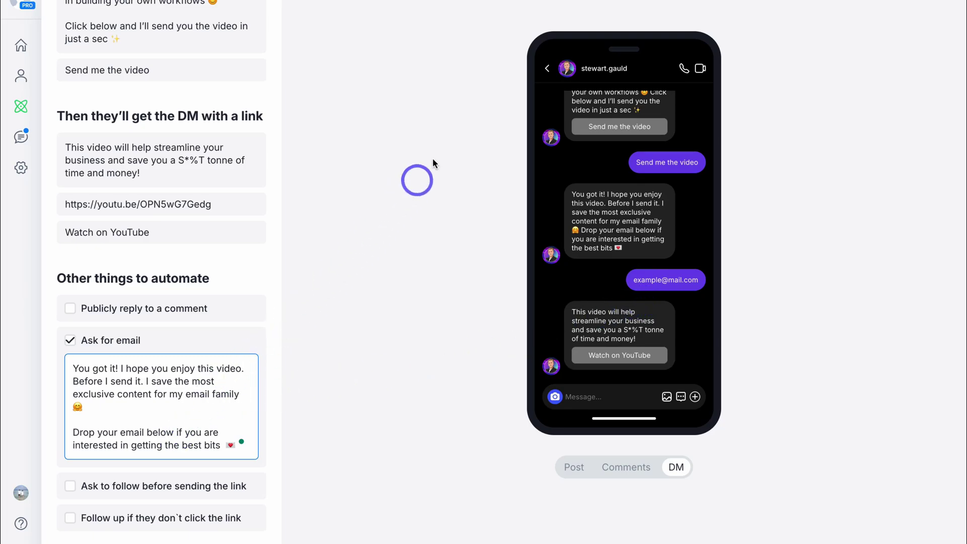
scroll(454, 151, up, 2)
Save the updated auto-DM automation with Update.
click(924, 25)
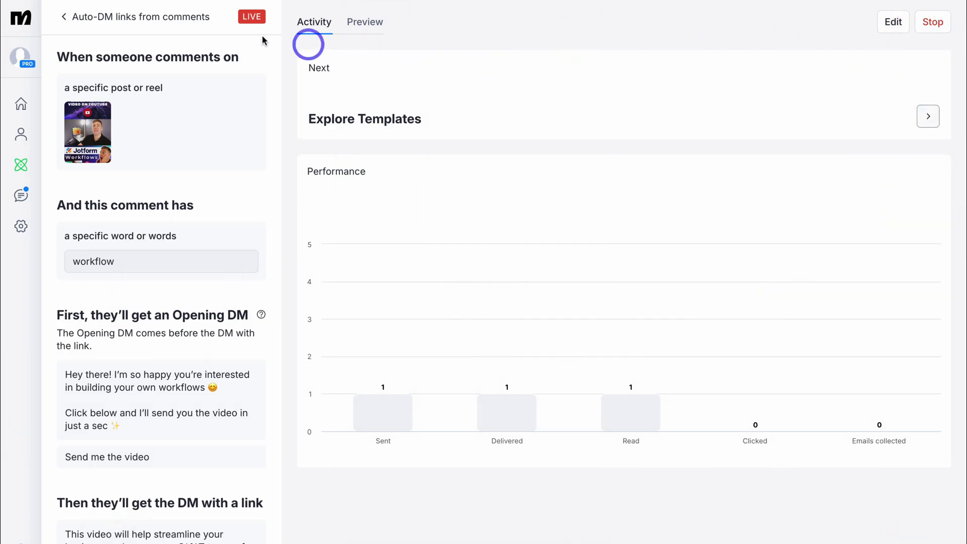
From My Automations, create a blank automation with Start From Scratch.
click(99, 17)
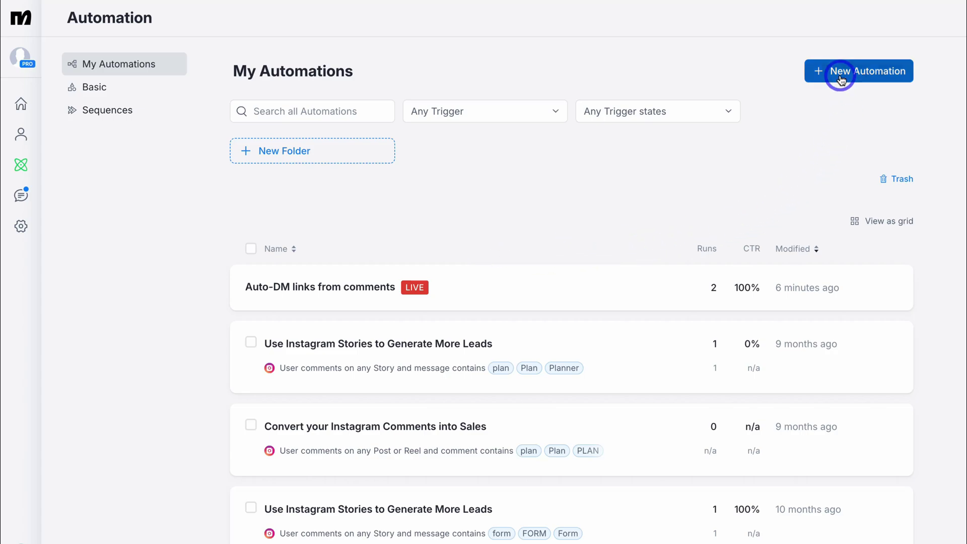
click(864, 71)
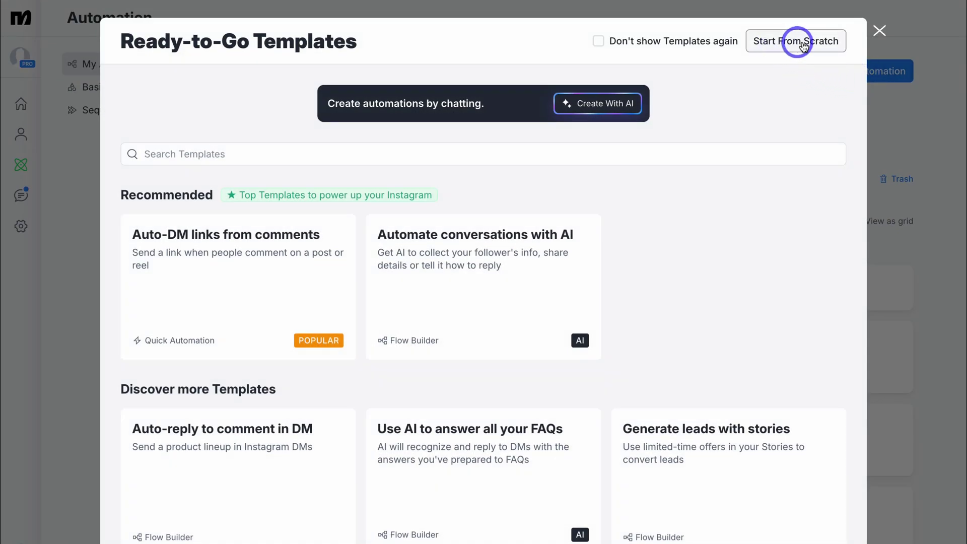
click(804, 41)
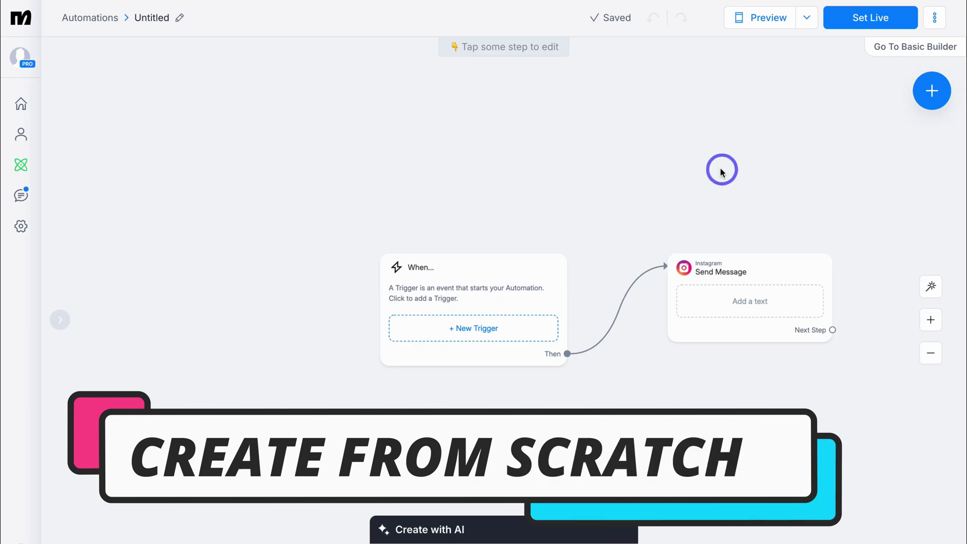
drag(720, 172, 486, 189)
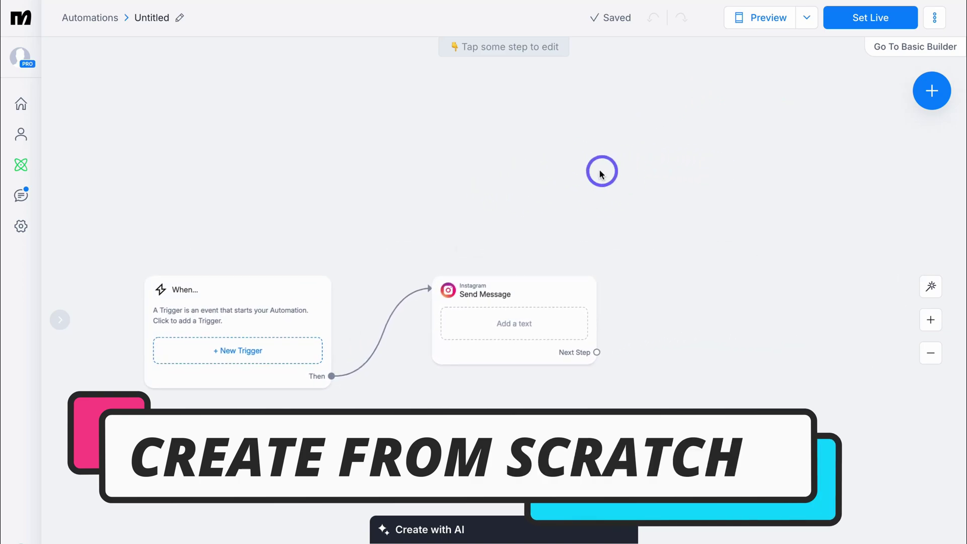
Set the trigger to any comment on all posts or reels, with no public reply.
click(250, 354)
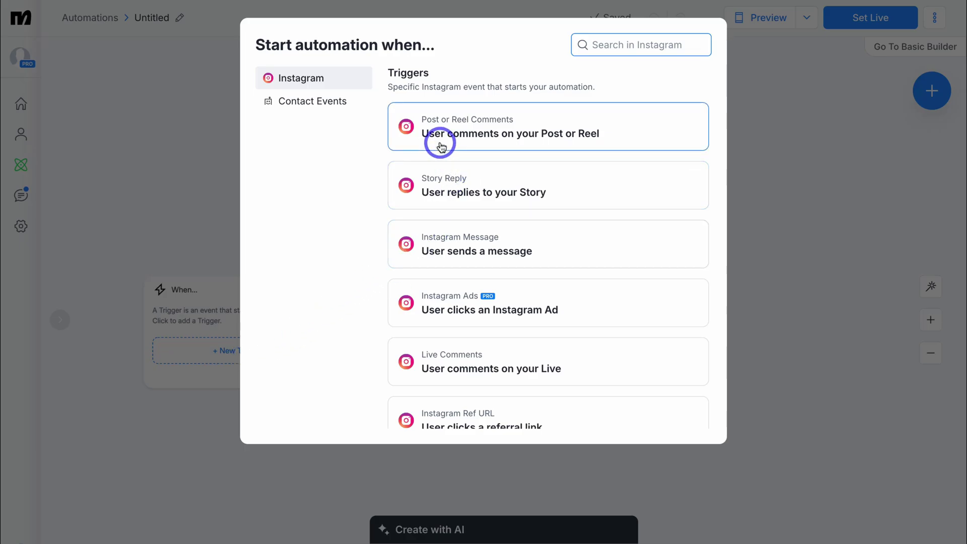
click(626, 134)
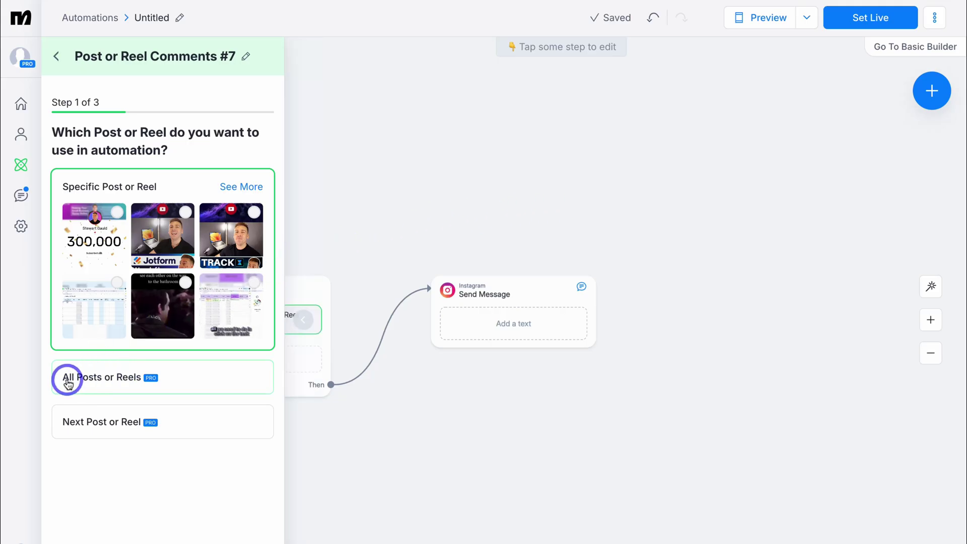
click(187, 383)
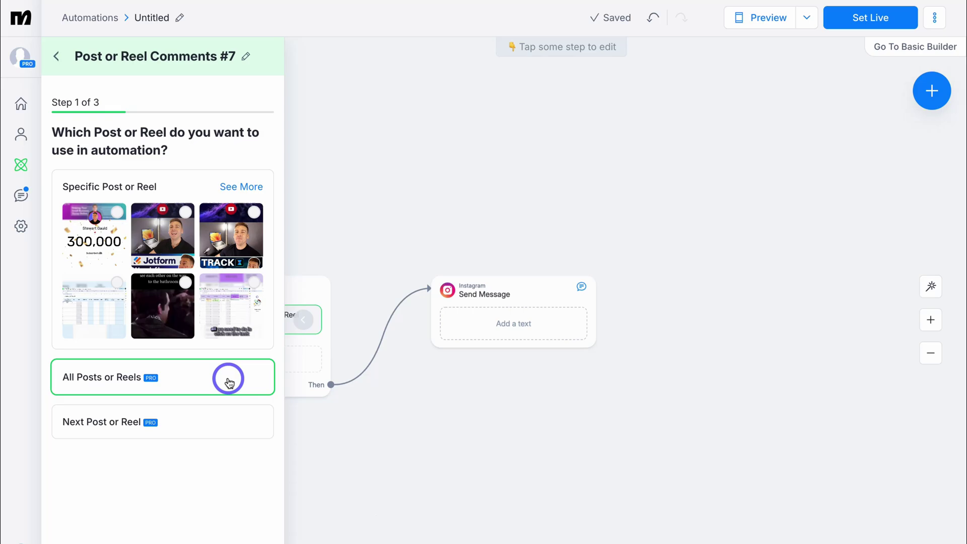
click(242, 527)
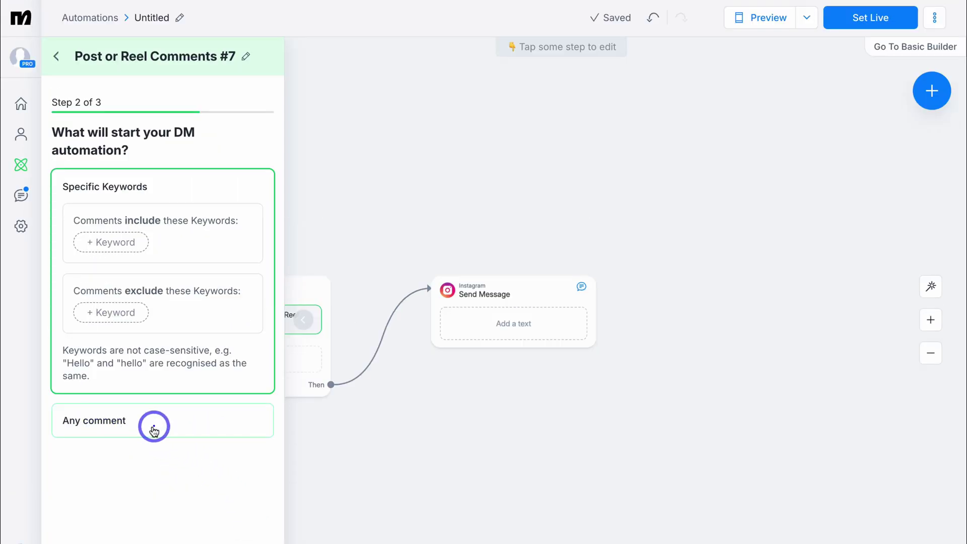
click(153, 430)
click(243, 525)
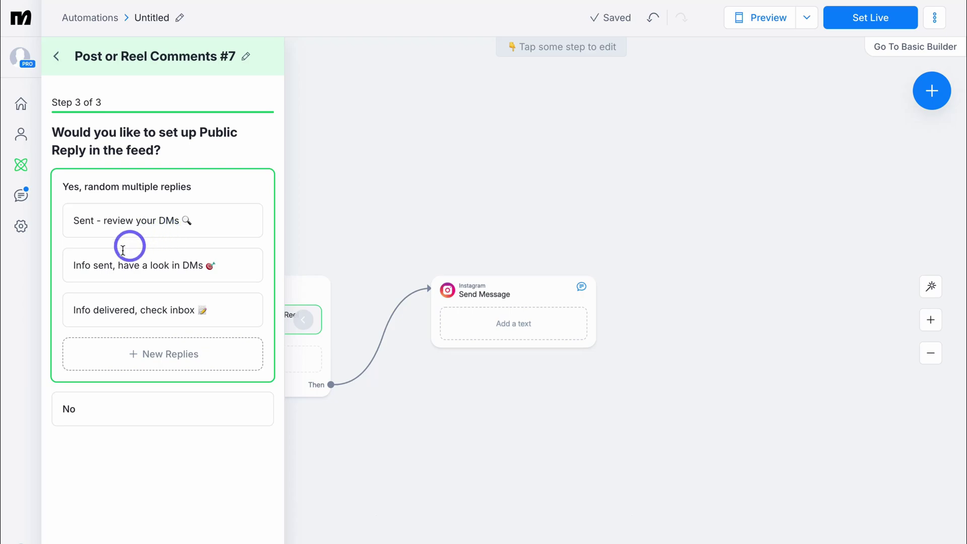
click(189, 409)
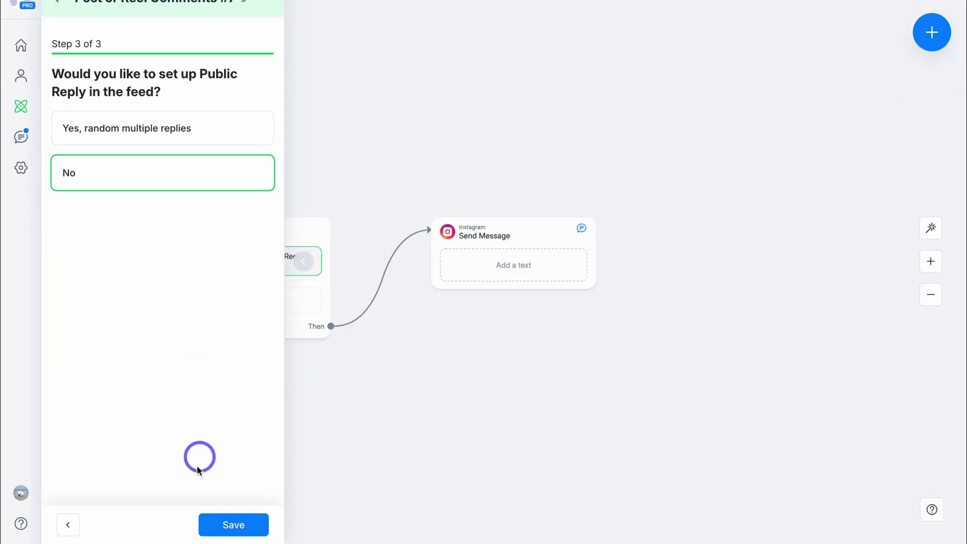
click(234, 525)
Write the first message asking if the commenter wants to learn more about the products, and add a button.
click(359, 506)
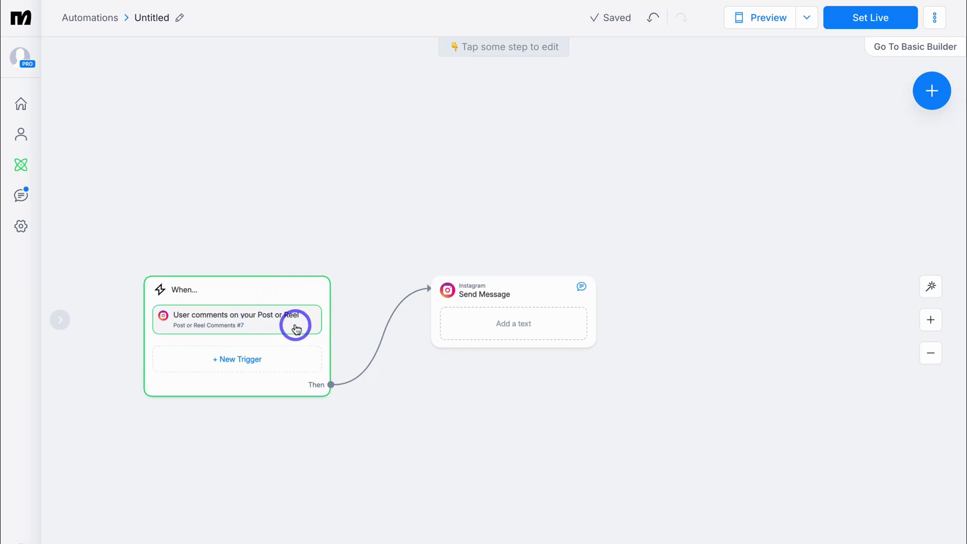
click(483, 326)
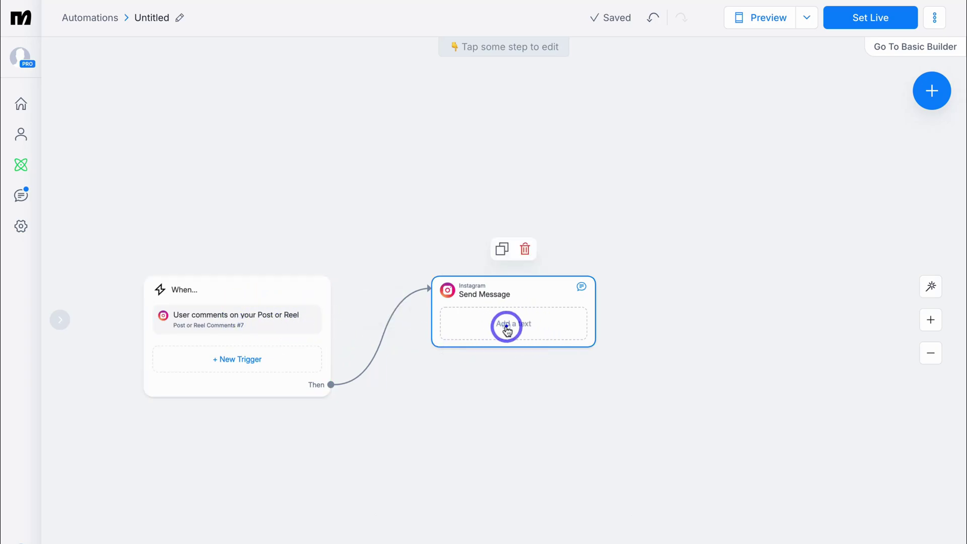
click(508, 331)
click(99, 154)
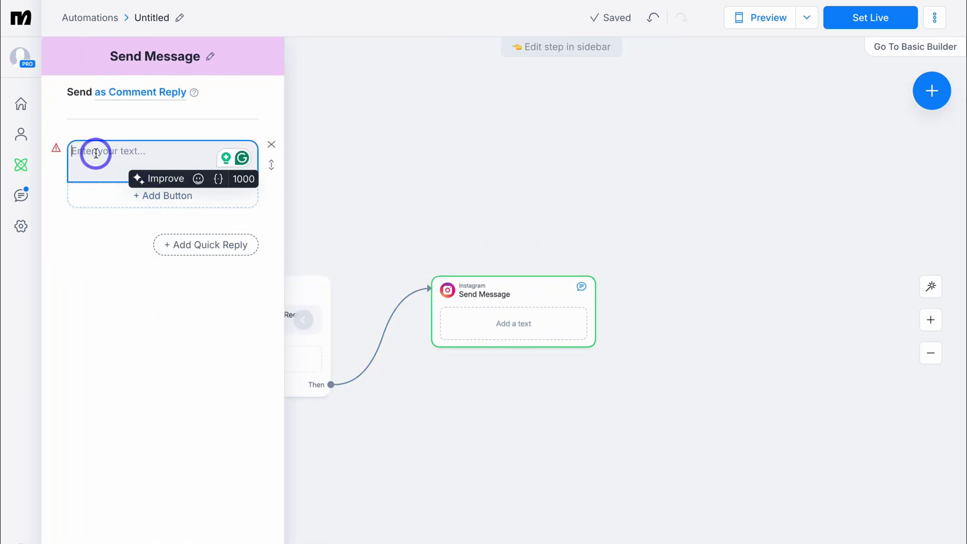
text(Hey! I see you left a comment! Are you interested in learning more about our products?)
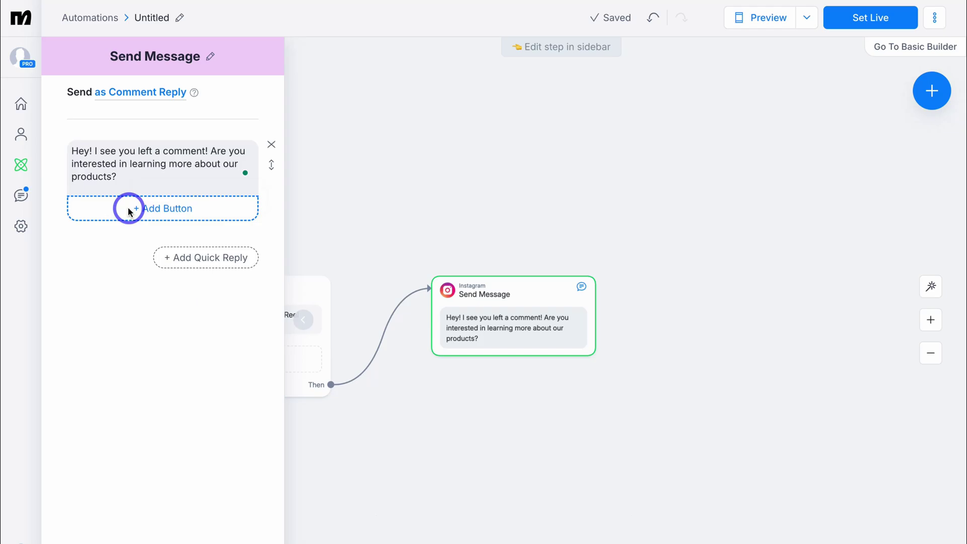
click(103, 210)
scroll(385, 203, down, 1)
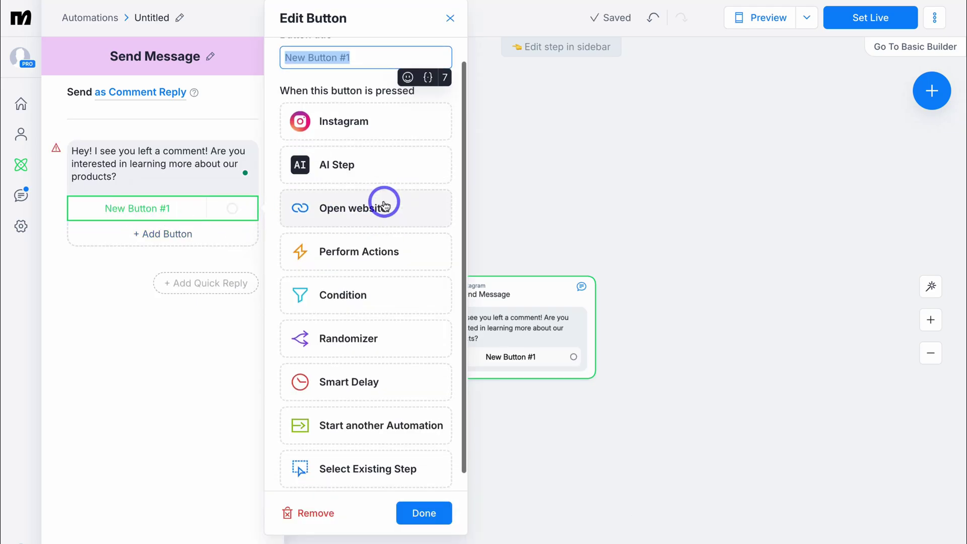
scroll(384, 201, up, 1)
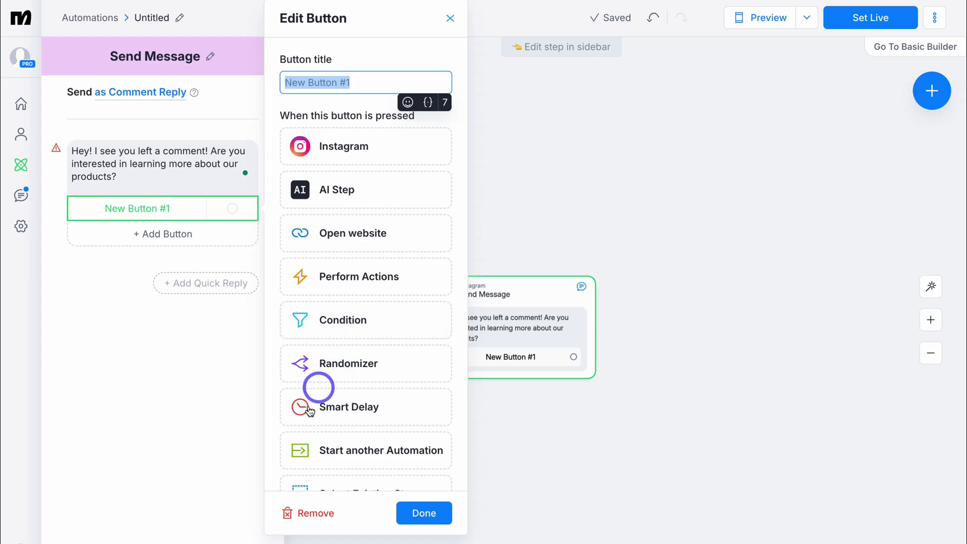
scroll(405, 408, down, 1)
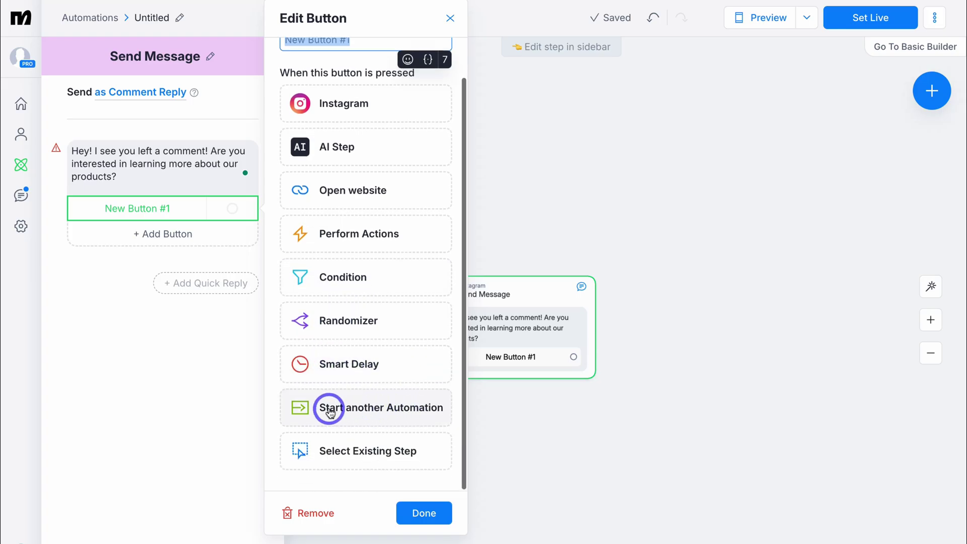
scroll(401, 386, up, 1)
Discard the button and add a 'Yes' quick reply that sends a new Instagram message.
click(325, 515)
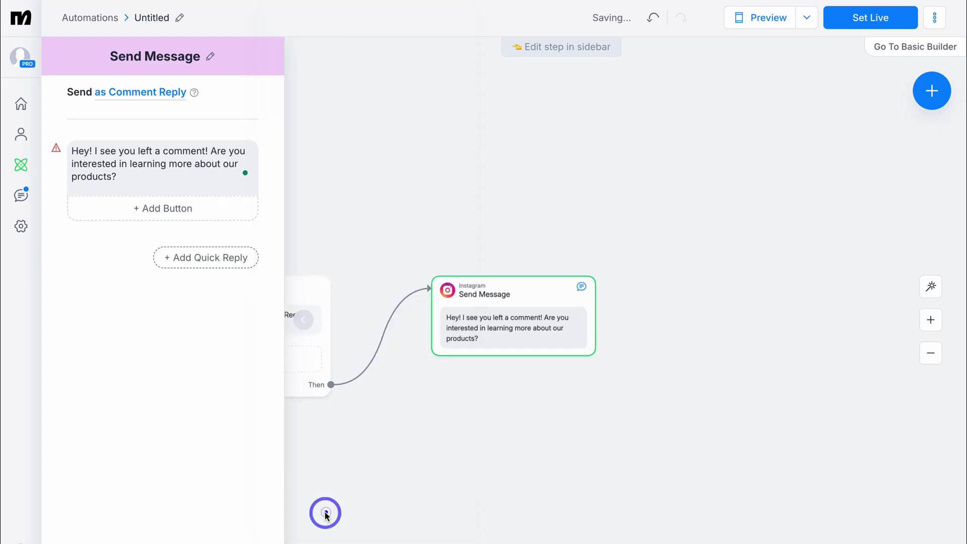
click(211, 257)
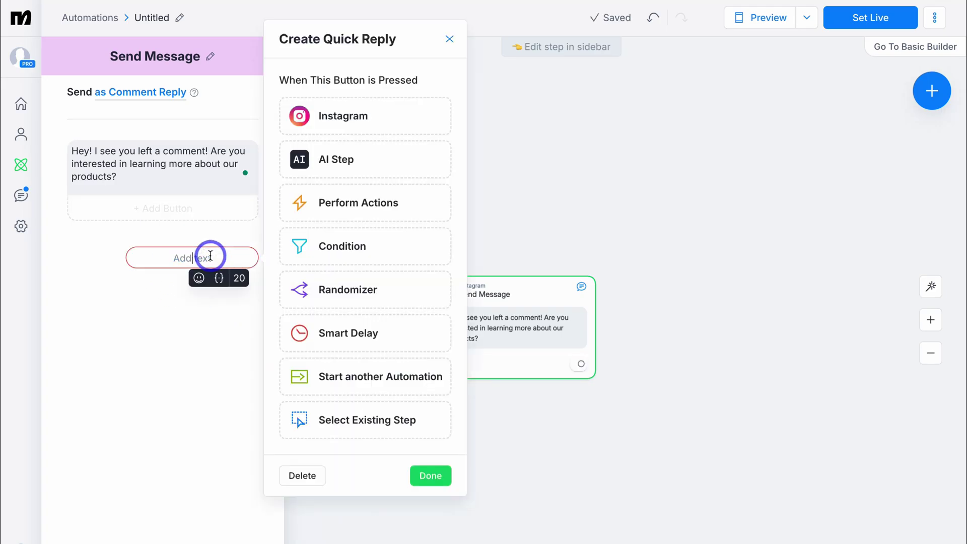
text(Yes)
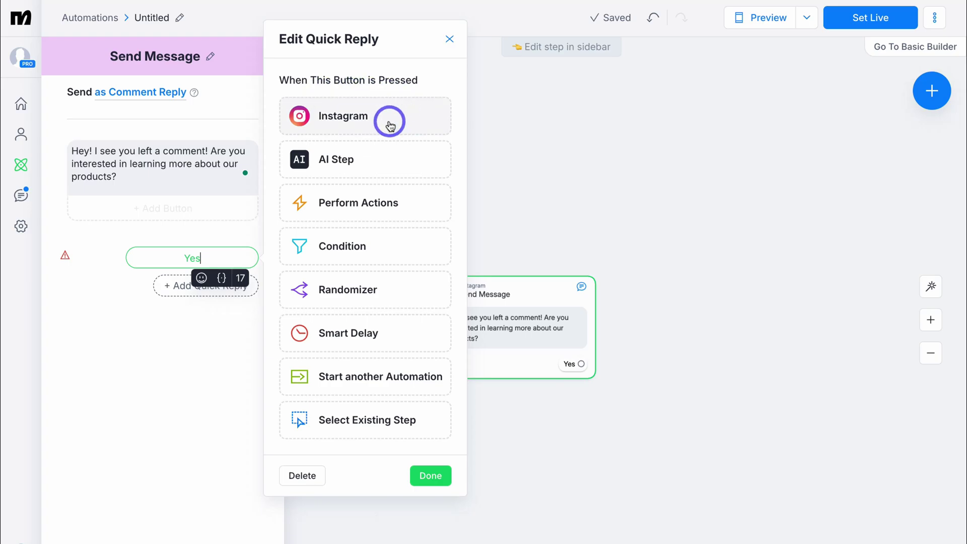
click(398, 123)
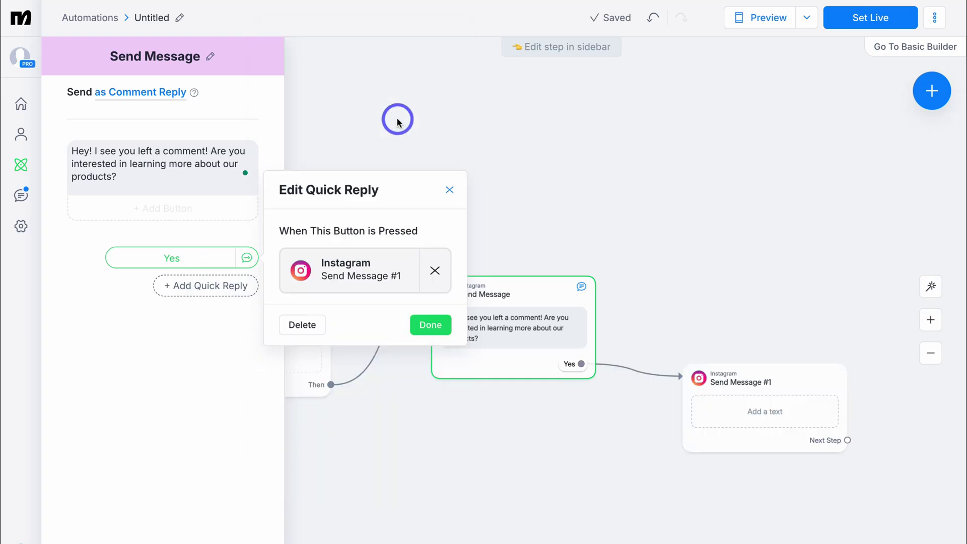
Write the follow-up message about the latest product launch and add a button to it.
click(753, 413)
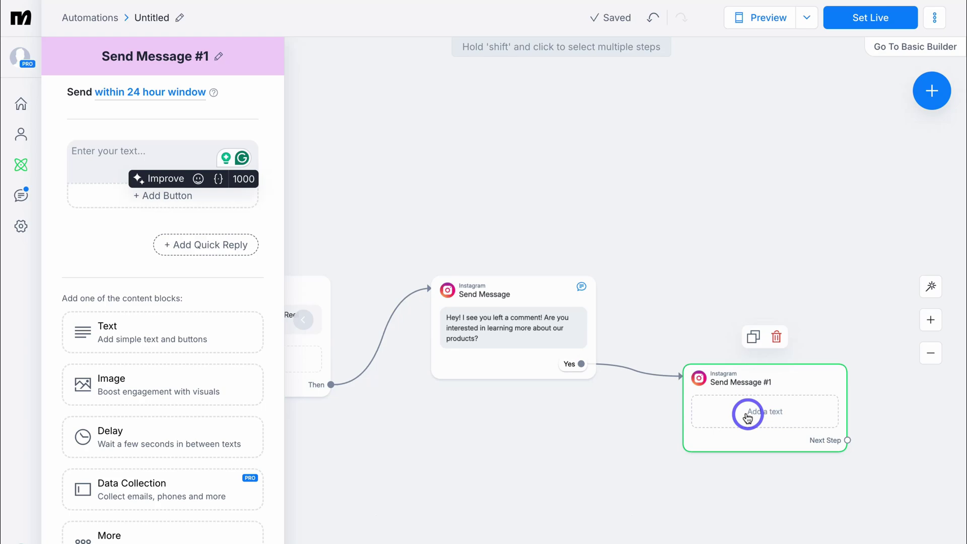
click(119, 174)
text(I'm glad you're interested in our products! See our most recent product launch!)
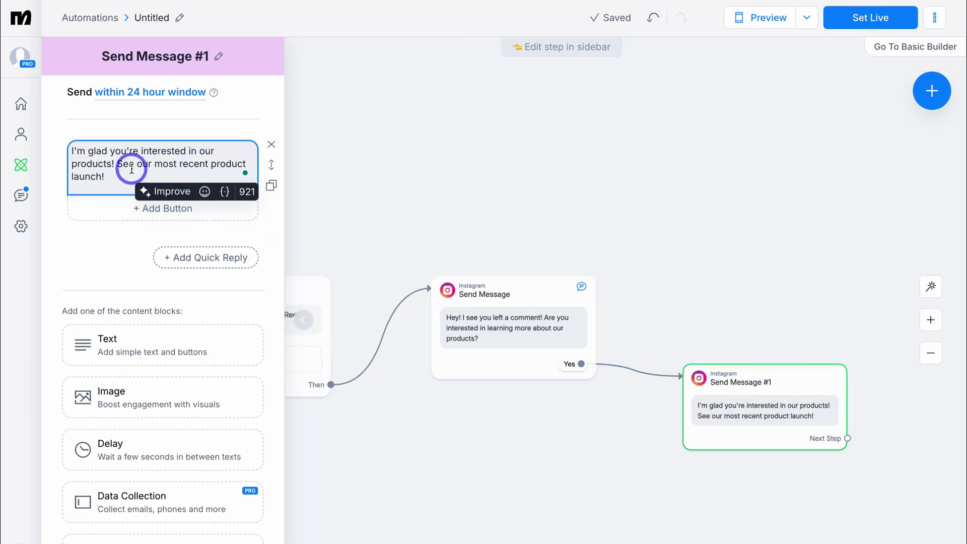
click(139, 209)
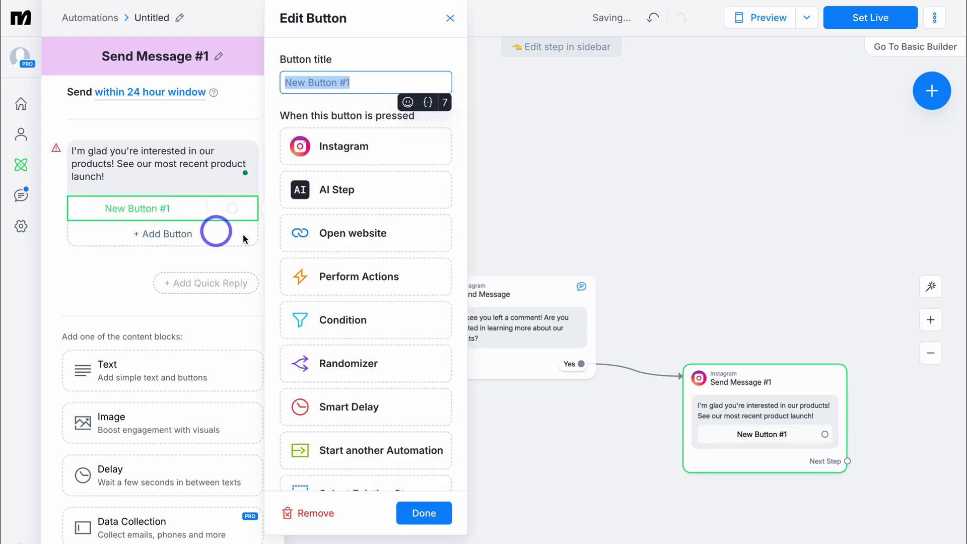
Make the button open the pasted Sheetify CRM product URL, titled 'Sheetify CRM'.
click(387, 245)
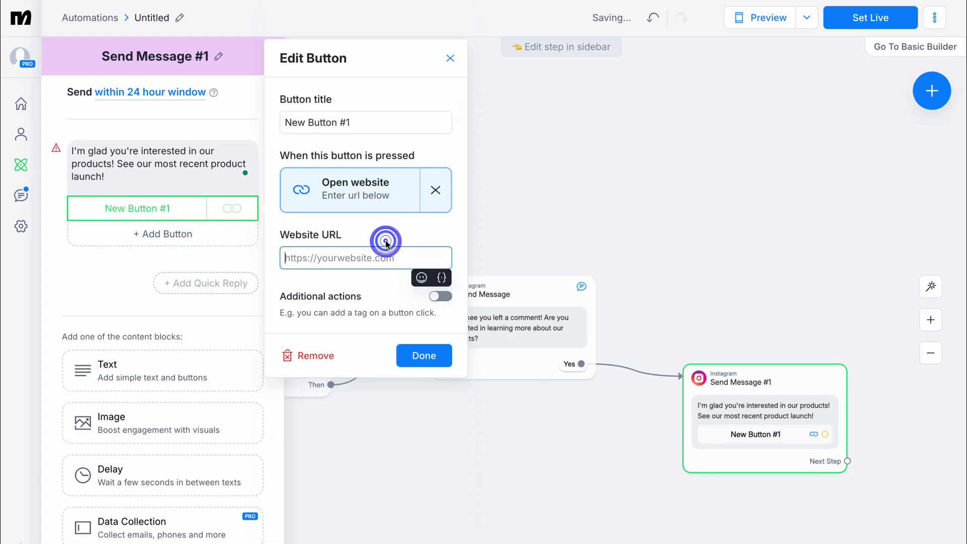
text(https://www.sheetifycrm.com/products/sheetify-google-sheets-crm-template)
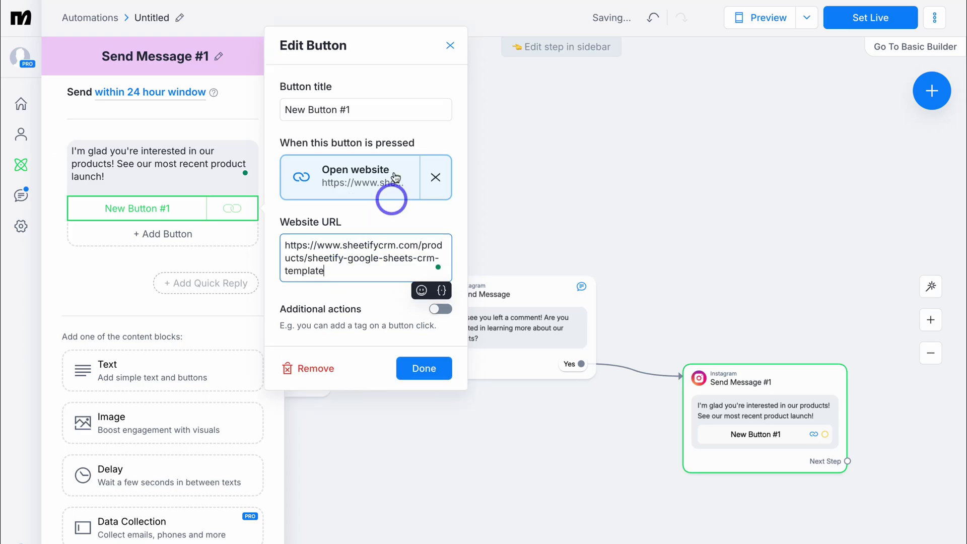
drag(361, 110, 283, 110)
text(Sheetify CRM)
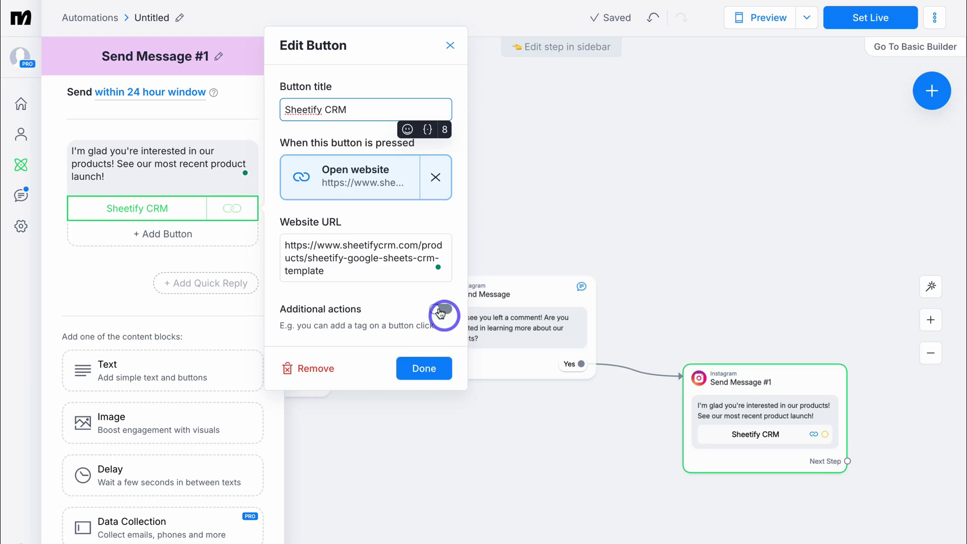
click(414, 370)
click(410, 210)
mouse_move(310, 294)
mouse_down()
mouse_move(261, 250)
mouse_move(304, 200)
mouse_up()
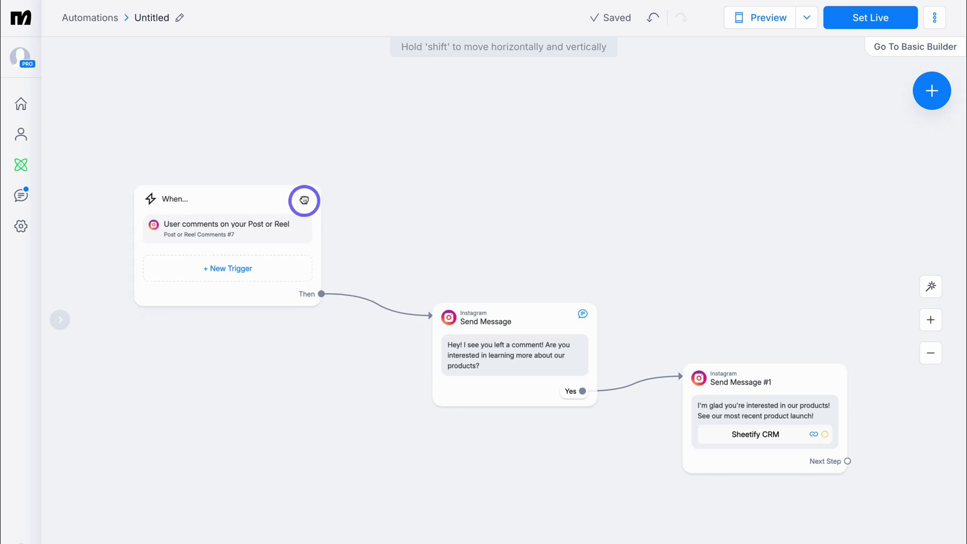
Move the trigger, Send Message and Send Message #1 nodes higher into a tighter layout.
drag(304, 200, 324, 173)
click(538, 321)
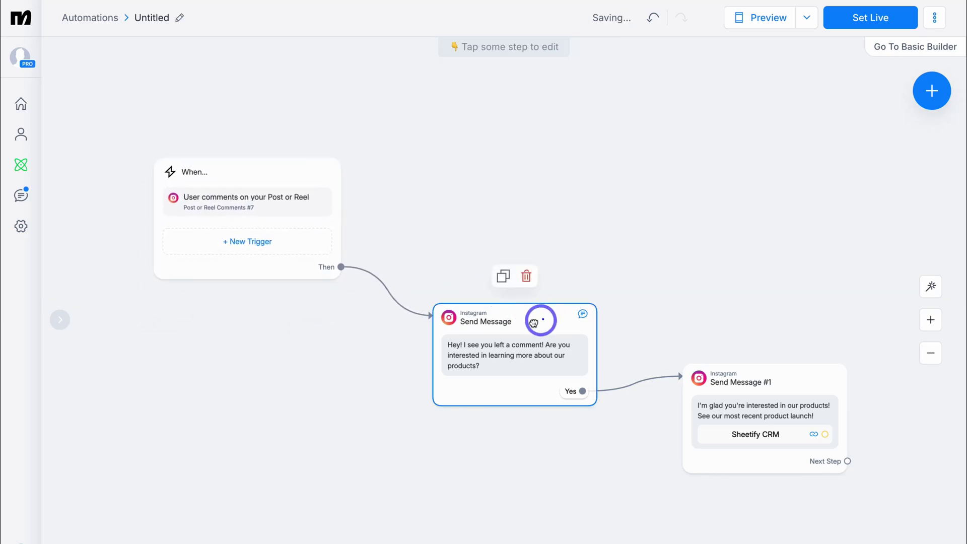
drag(534, 323, 536, 246)
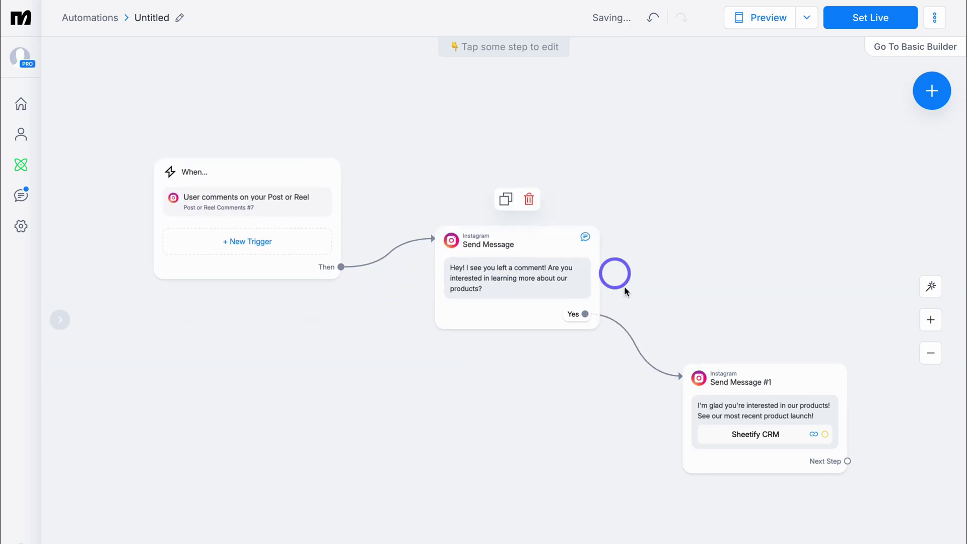
drag(756, 370, 763, 317)
click(213, 218)
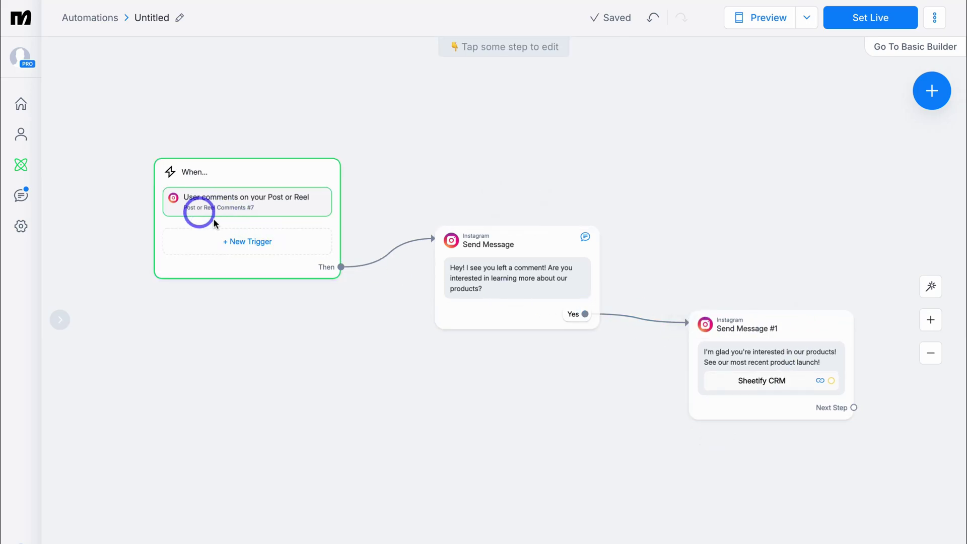
click(499, 279)
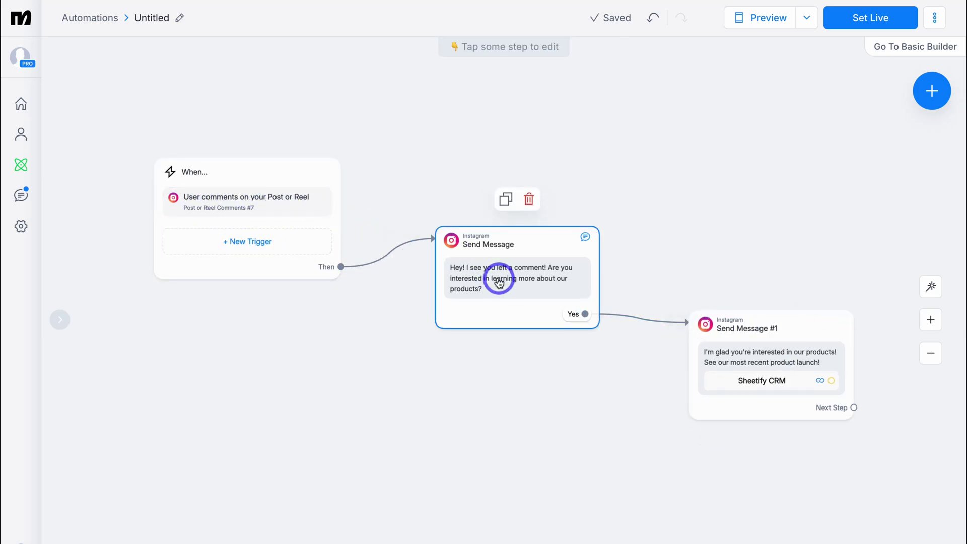
click(579, 316)
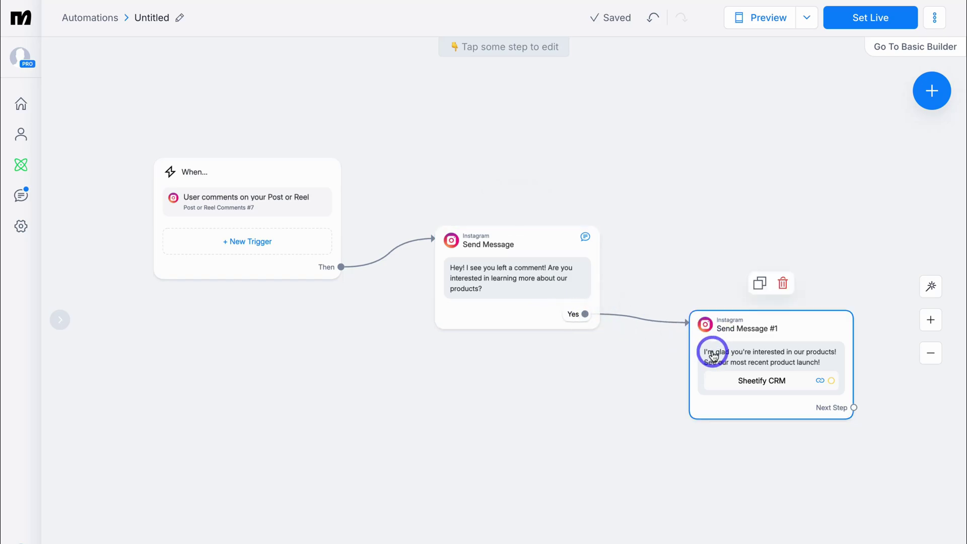
Rename the Send Message #1 step to 'Product Link'.
click(815, 336)
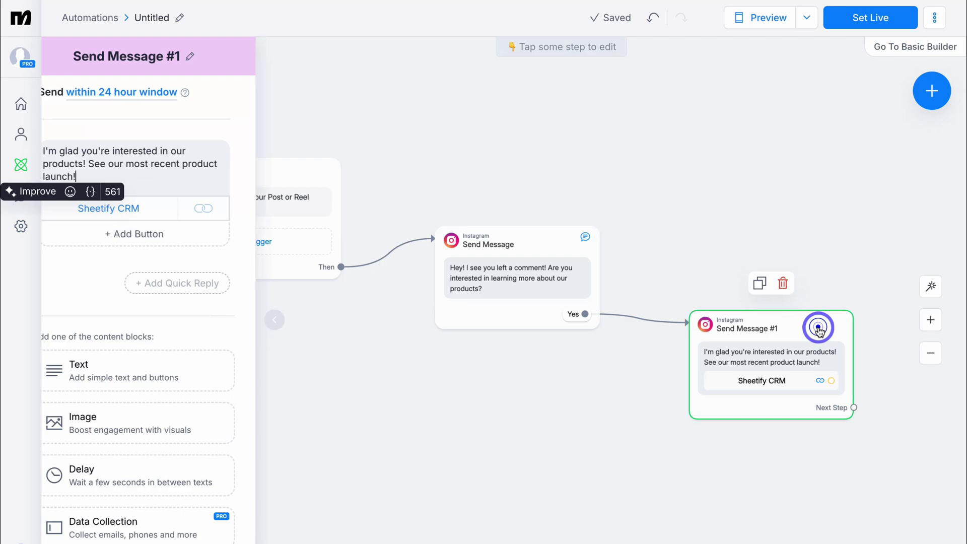
click(220, 57)
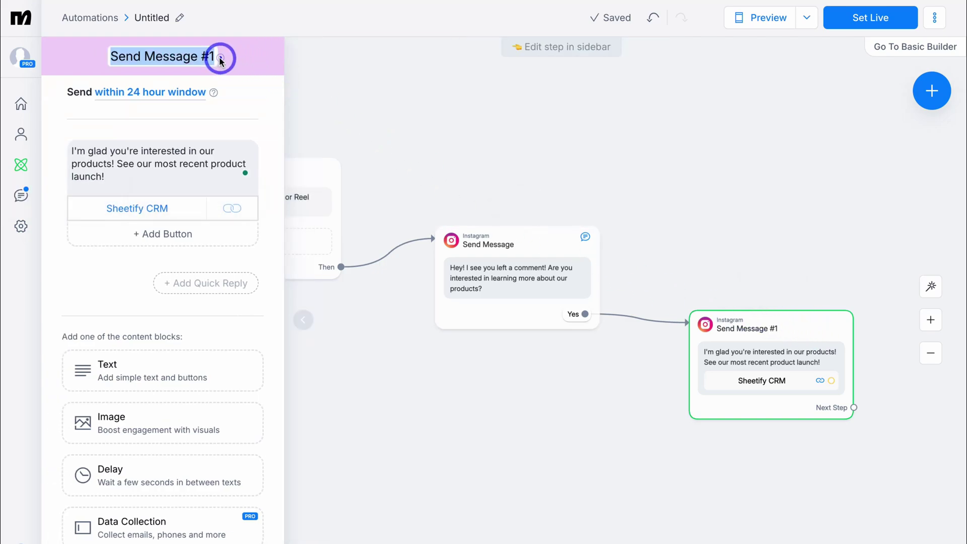
text(Product Link)
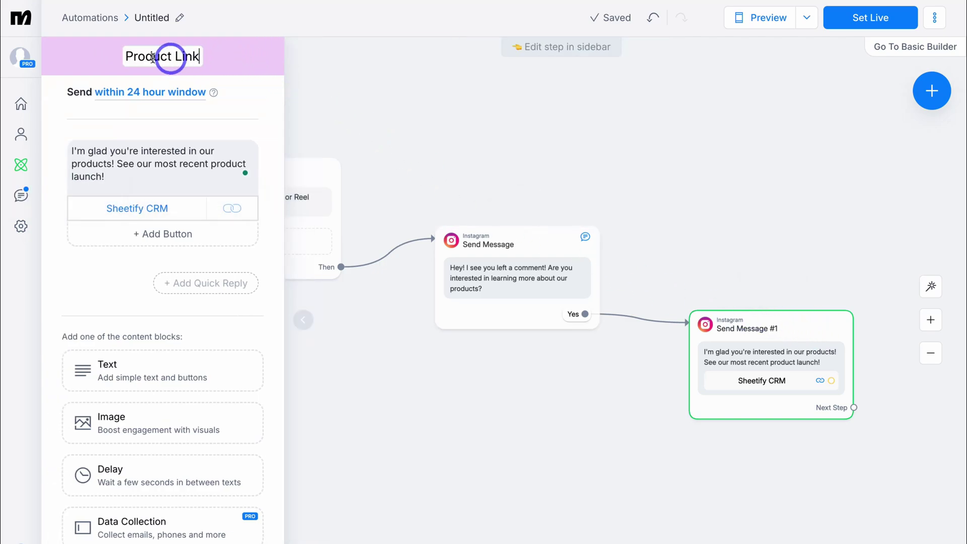
key(Return)
scroll(198, 333, down, 2)
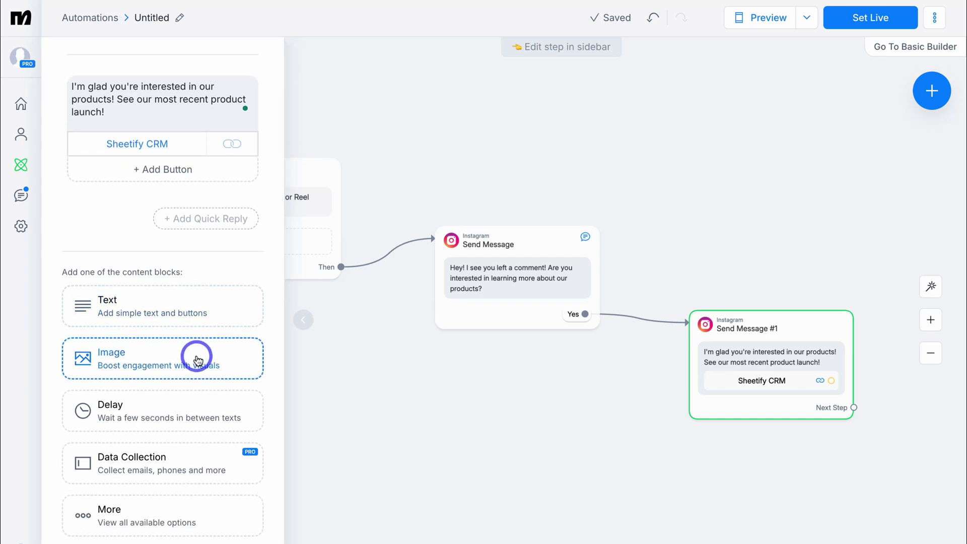
Upload the Sheetify CRM feature image as an image block in Product Link.
click(197, 360)
mouse_move(162, 246)
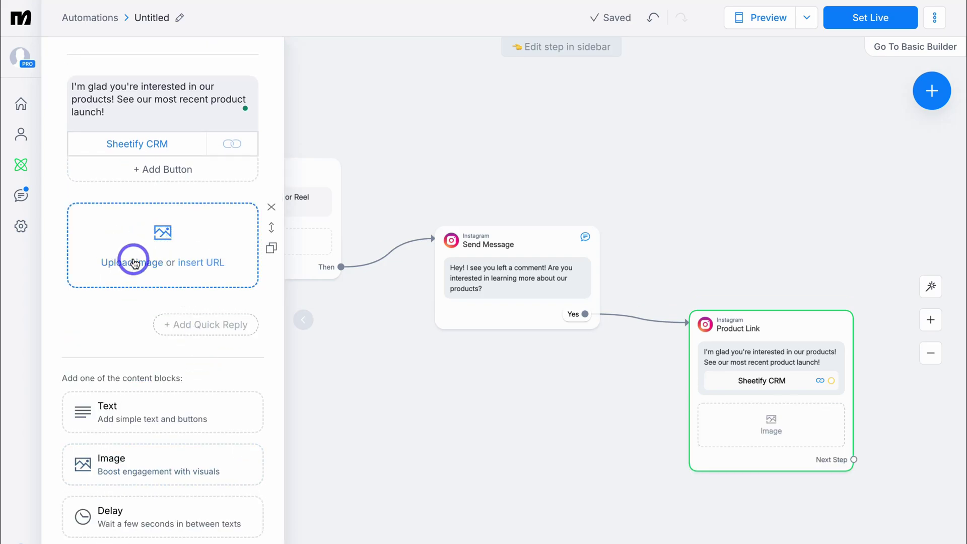
click(130, 264)
click(439, 325)
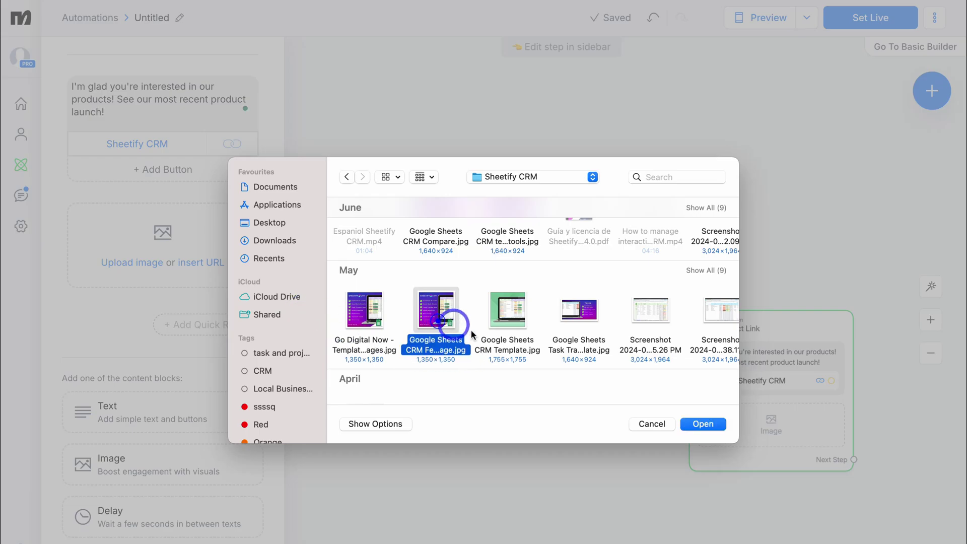
click(704, 424)
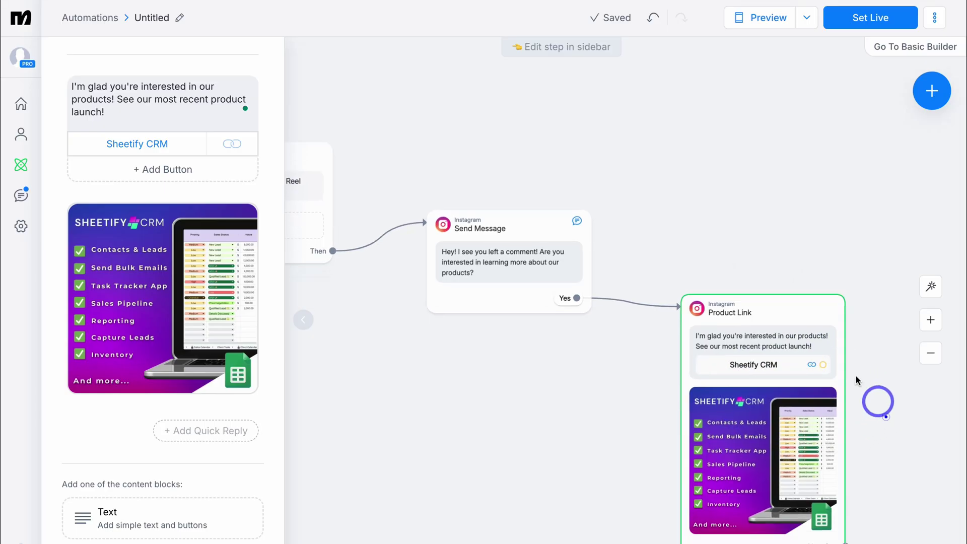
drag(886, 417, 624, 242)
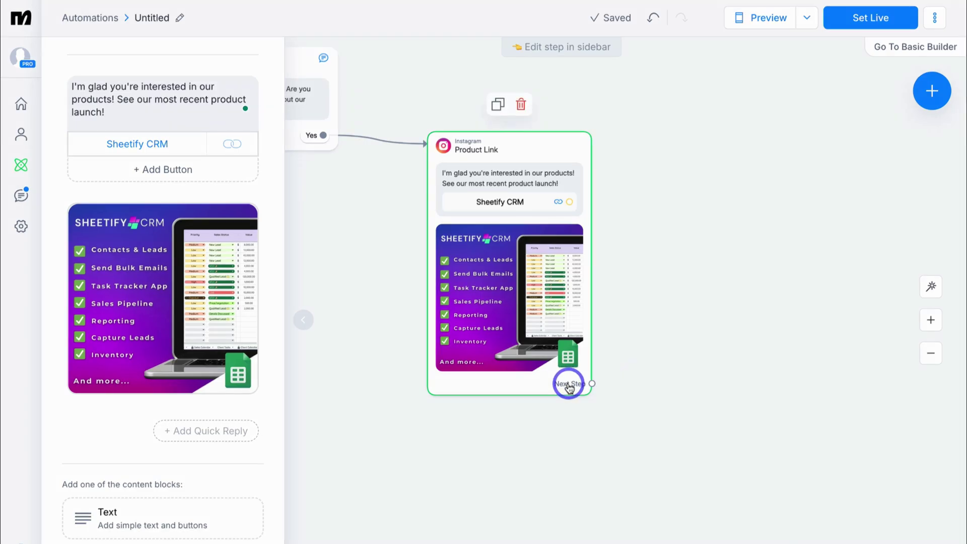
Add a trial Actions step after Product Link, then delete it and close the editor.
drag(569, 387, 811, 362)
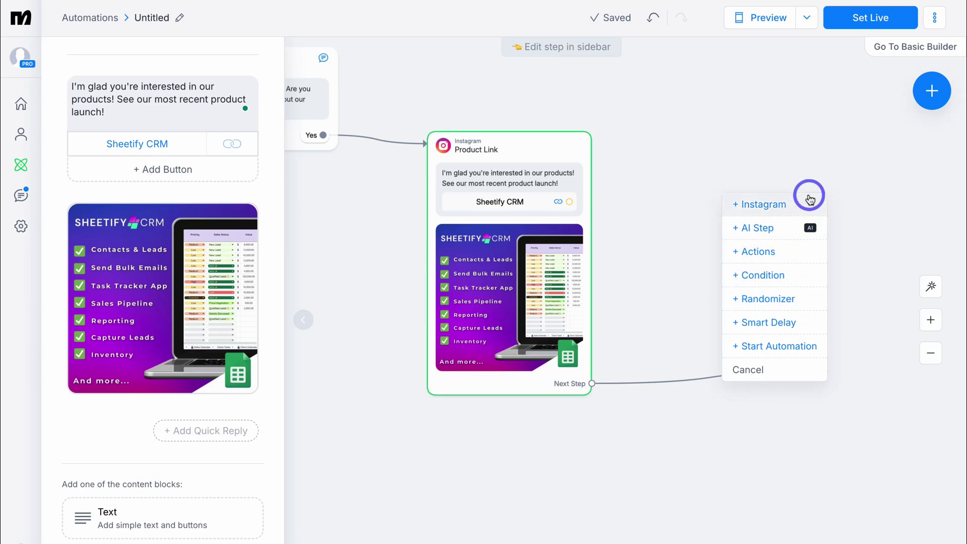
click(764, 251)
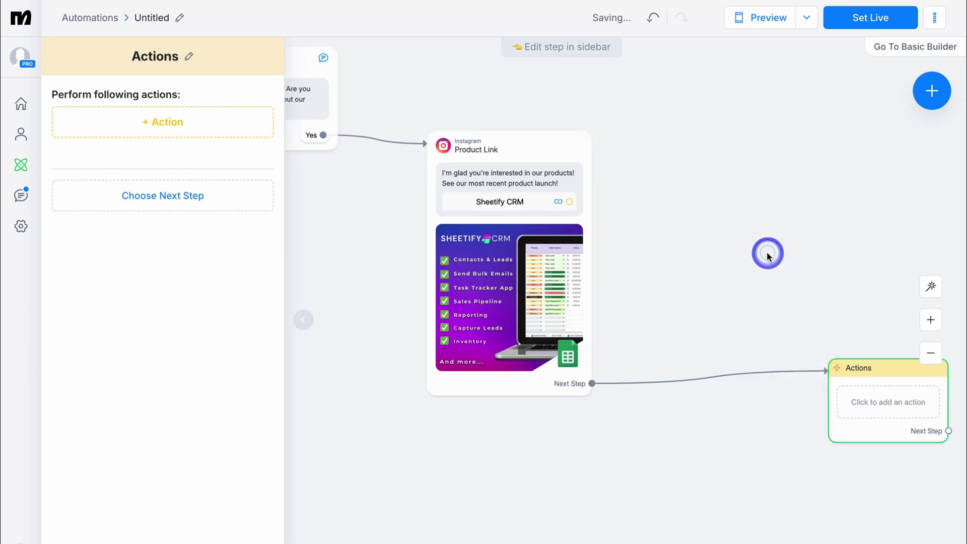
click(171, 123)
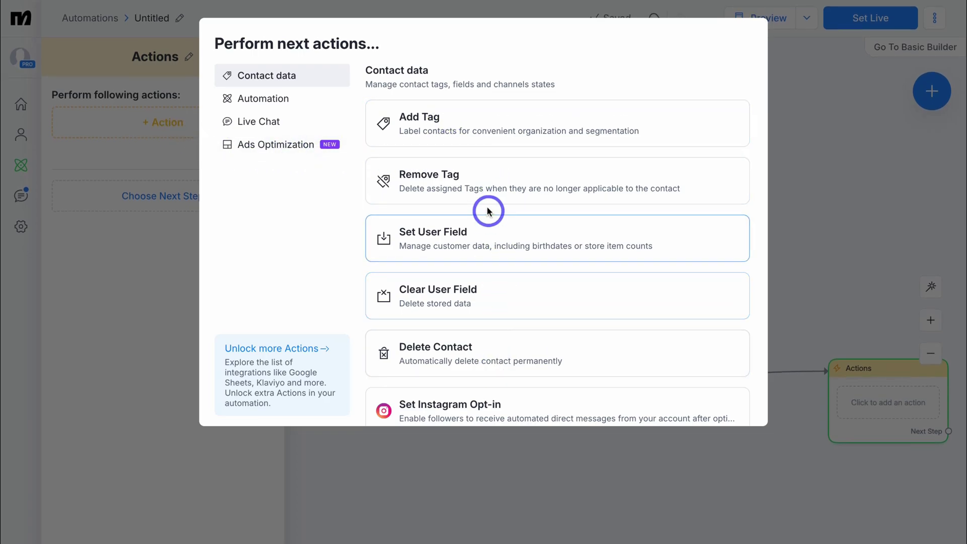
click(822, 206)
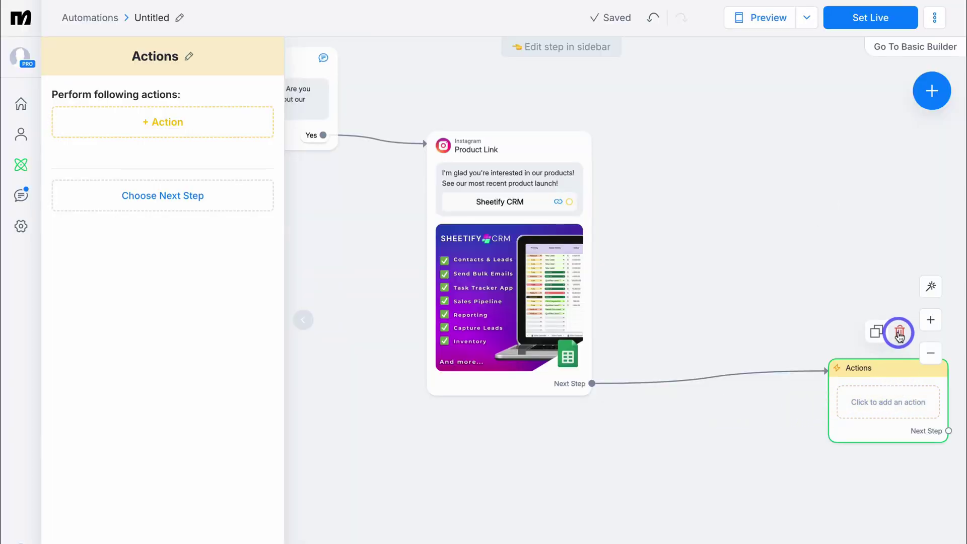
click(899, 333)
mouse_move(509, 144)
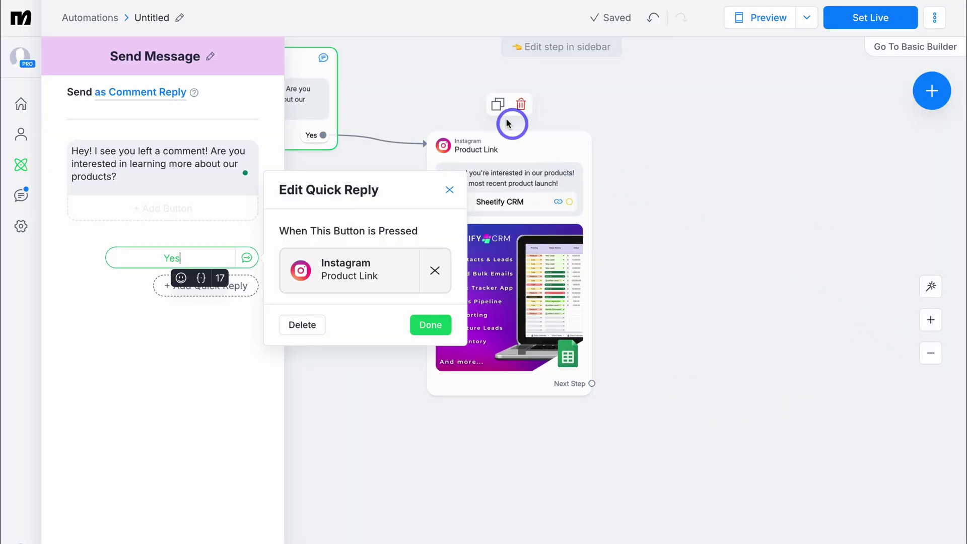
click(751, 243)
drag(667, 192, 815, 270)
drag(421, 292, 497, 327)
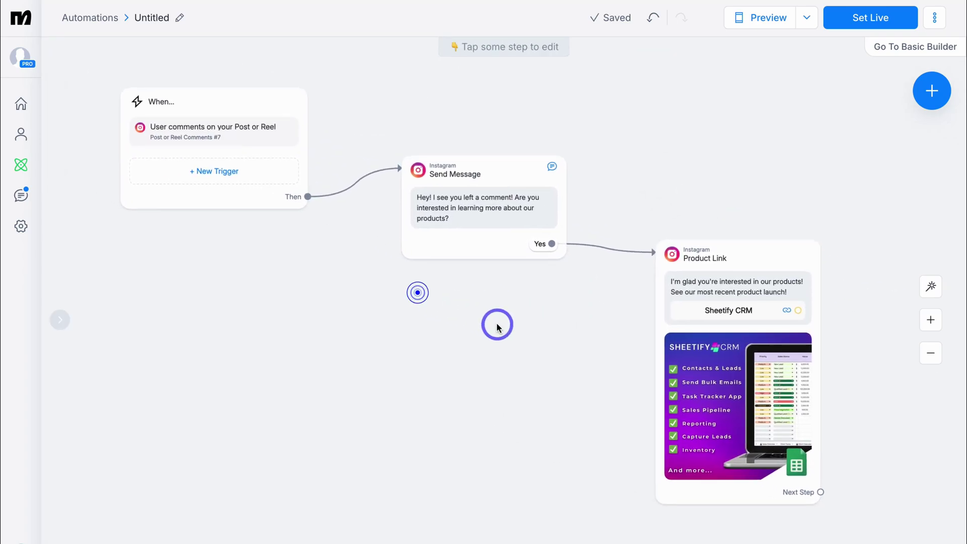
Preview the chat, answer 'Yes', and check that the Sheetify CRM message and image appear.
click(752, 17)
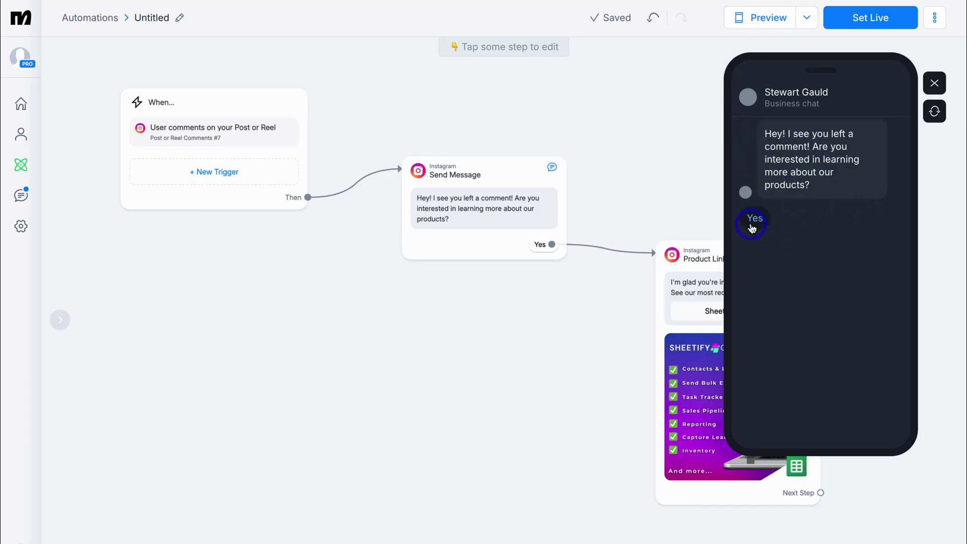
click(885, 225)
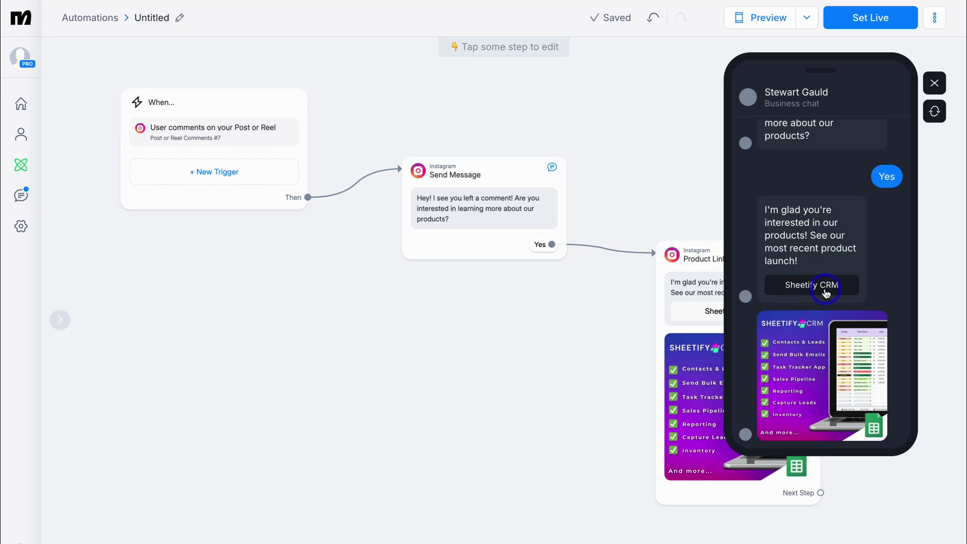
click(934, 85)
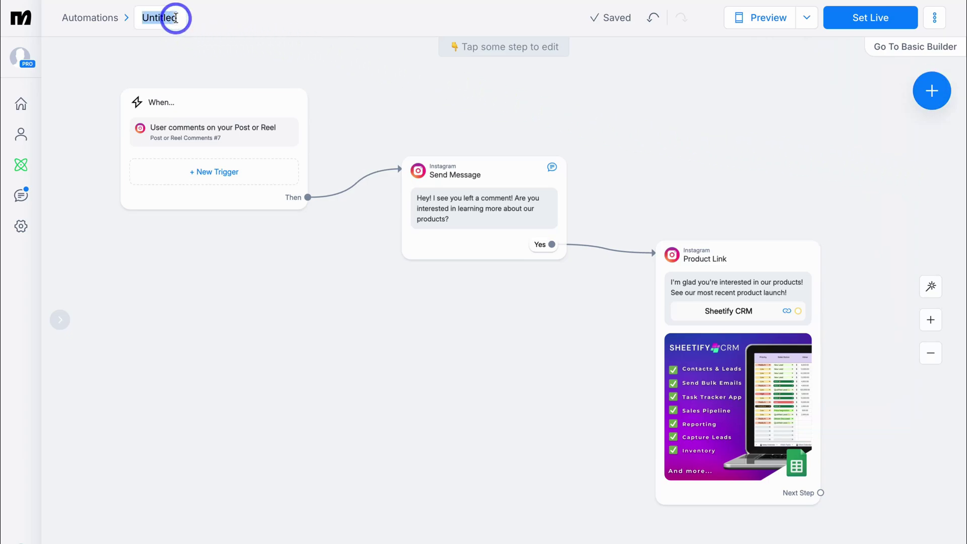
text(New Product Launch)
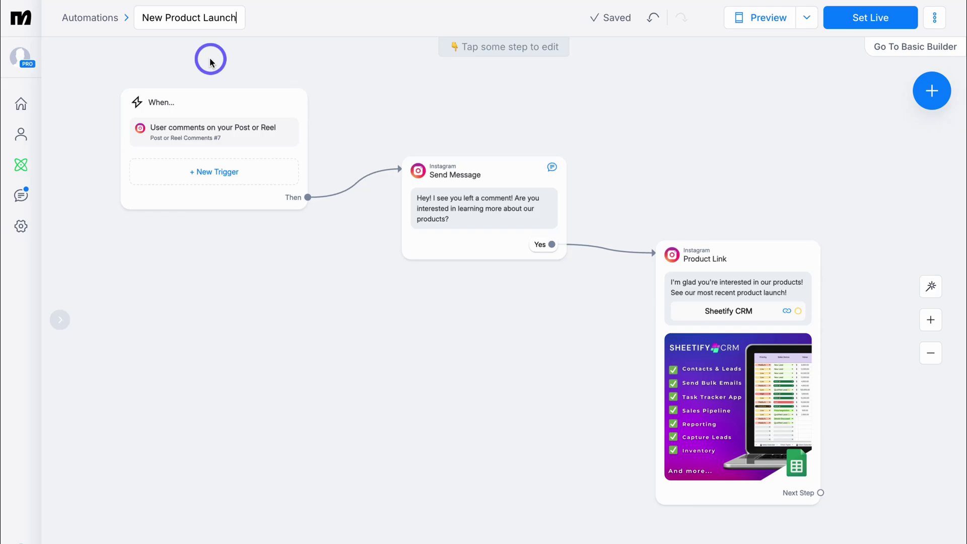